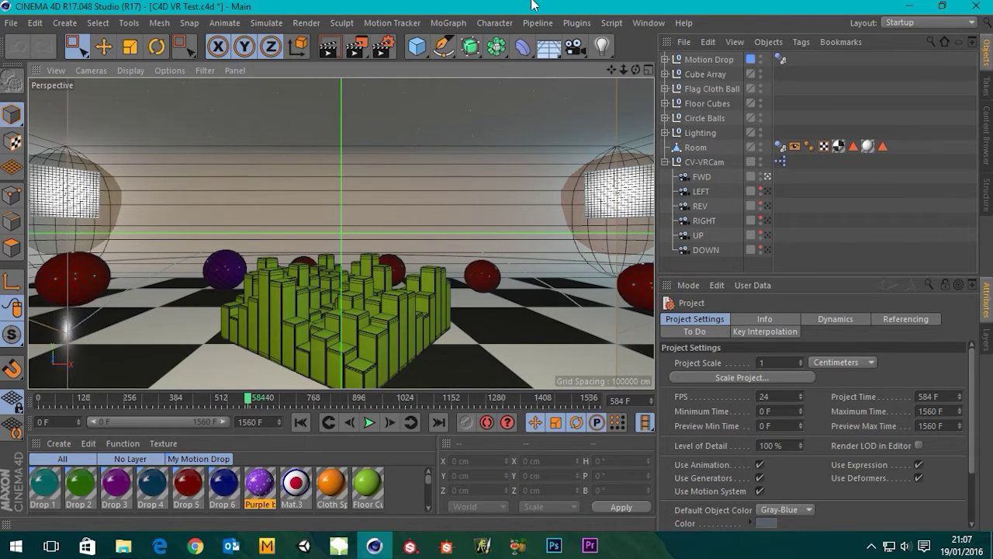
Maximize the Cinema 4D window showing the C4D VR Test scene
{"action": "double_click", "coordinate": [534, 5]}
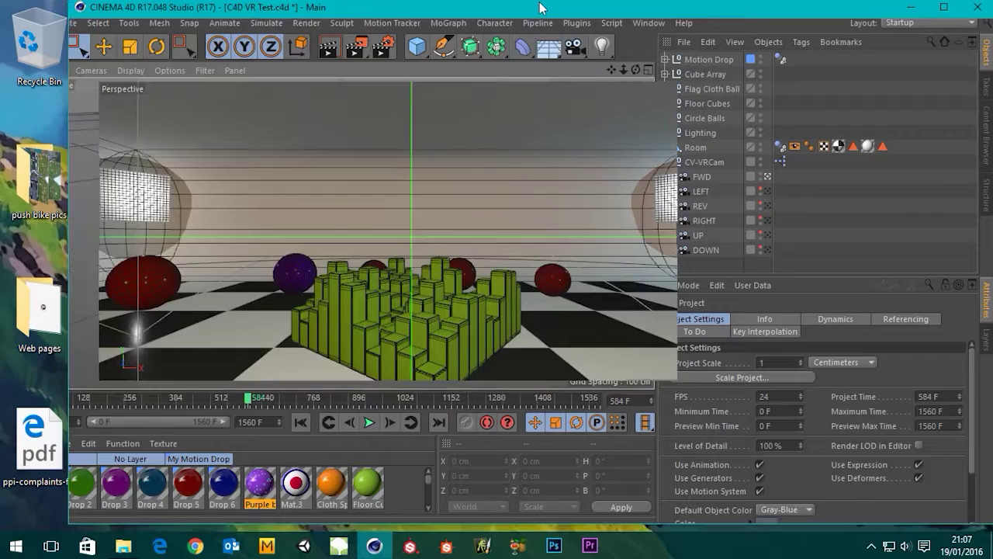
{"action": "double_click", "coordinate": [534, 6]}
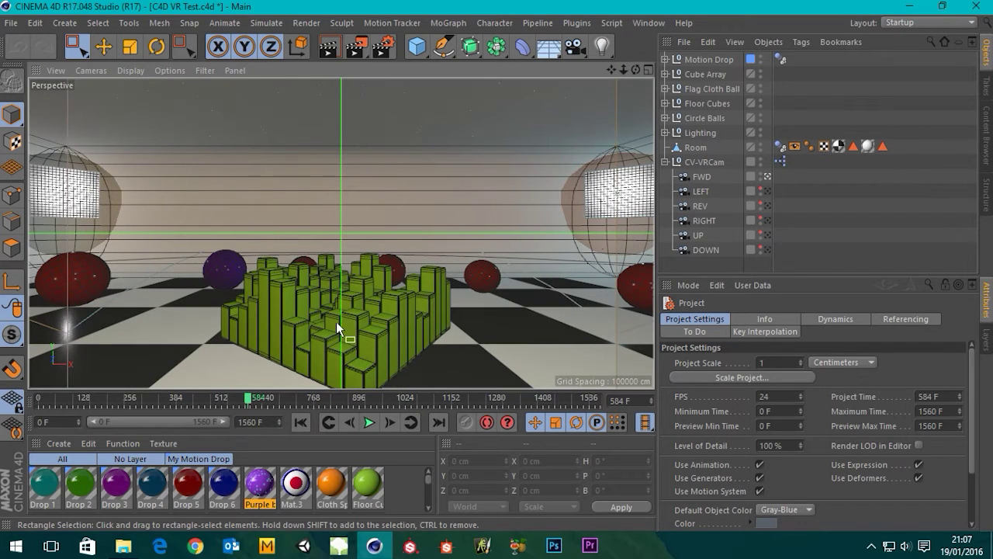
Review the Output page (3840 x 2160 YouTube VR preset, frames 900–1560) and close Render Settings
{"action": "left_click", "coordinate": [378, 51]}
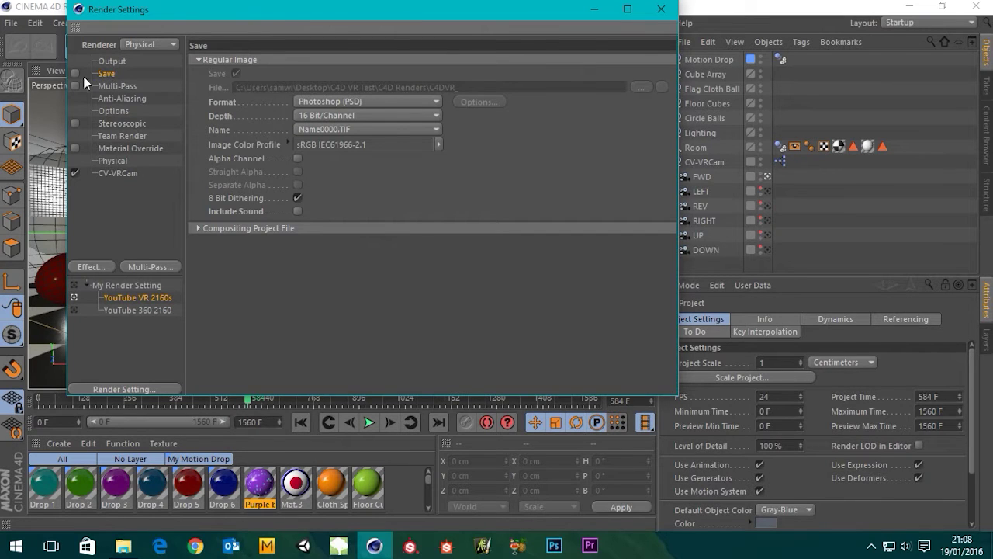
{"action": "left_click", "coordinate": [103, 63]}
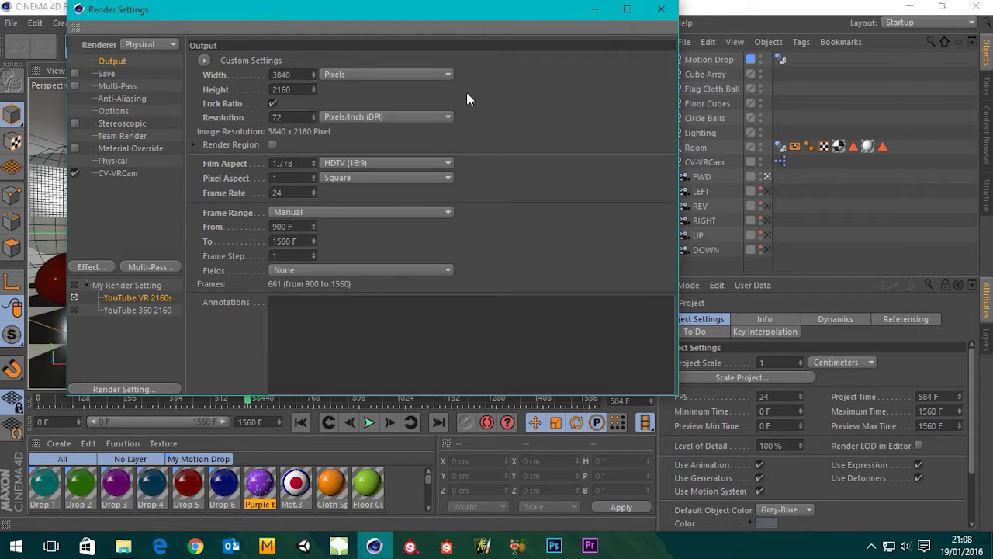
{"action": "left_click", "coordinate": [660, 9]}
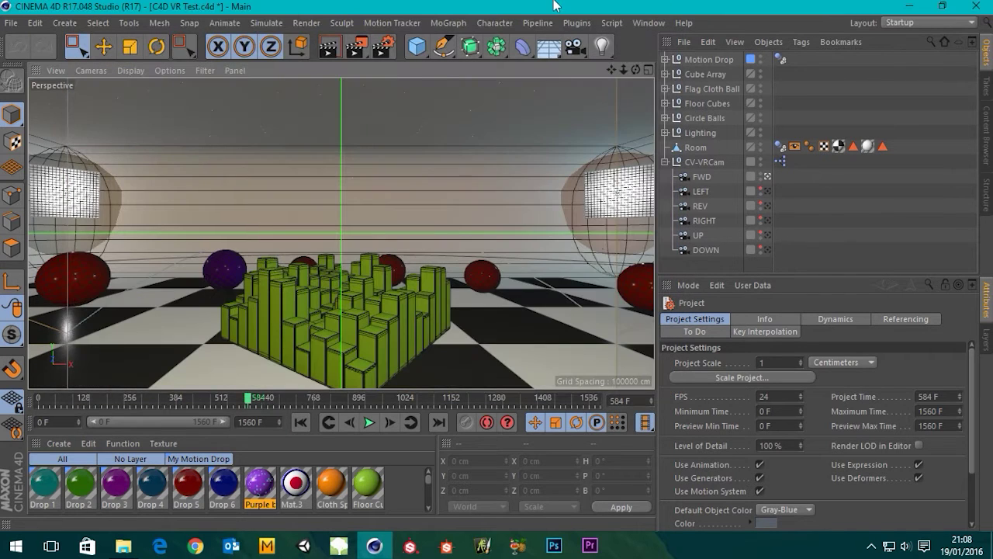
{"action": "left_click", "coordinate": [870, 548]}
{"action": "right_click", "coordinate": [826, 551]}
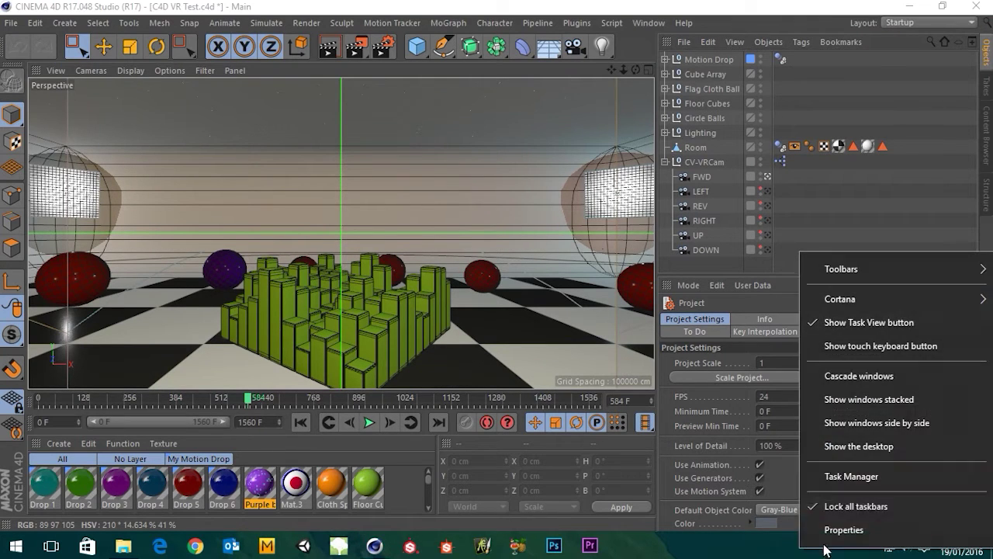
{"action": "left_click", "coordinate": [846, 477]}
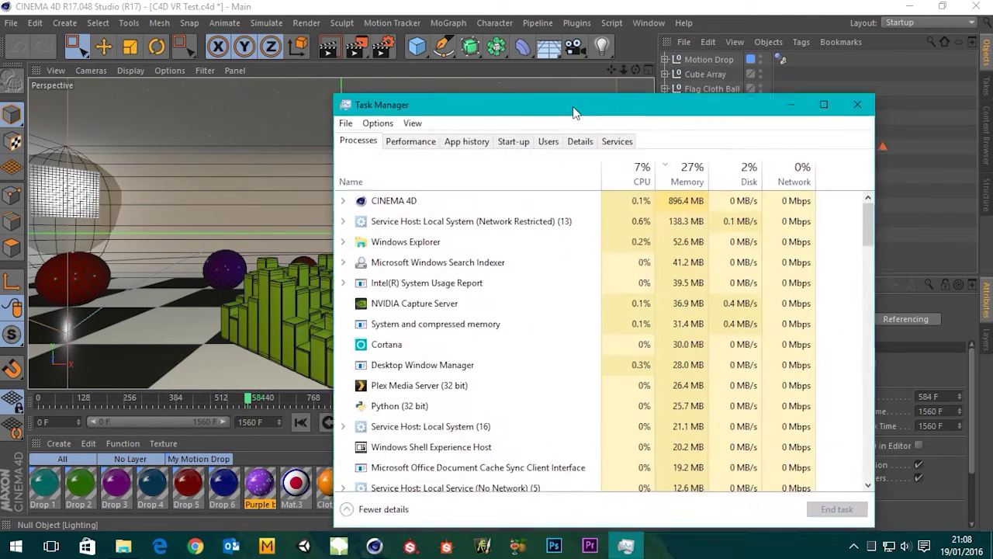
{"action": "left_click_drag", "start_coordinate": [566, 107], "coordinate": [534, 72]}
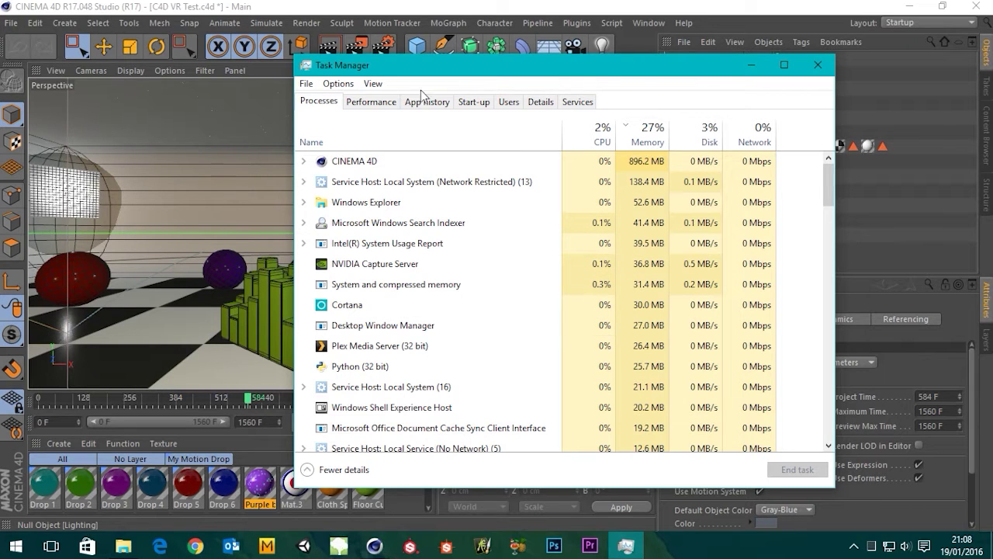
{"action": "left_click", "coordinate": [374, 102]}
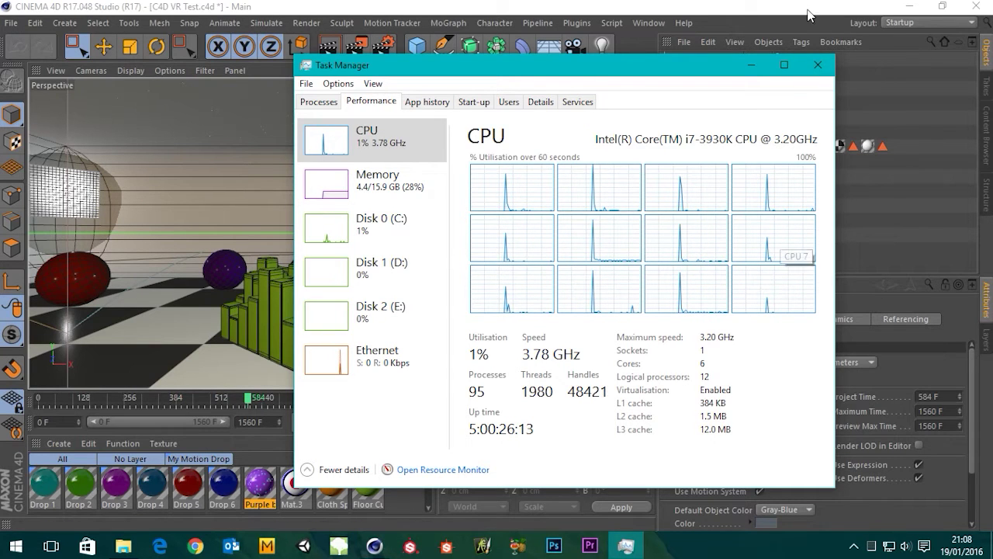
{"action": "left_click", "coordinate": [819, 66]}
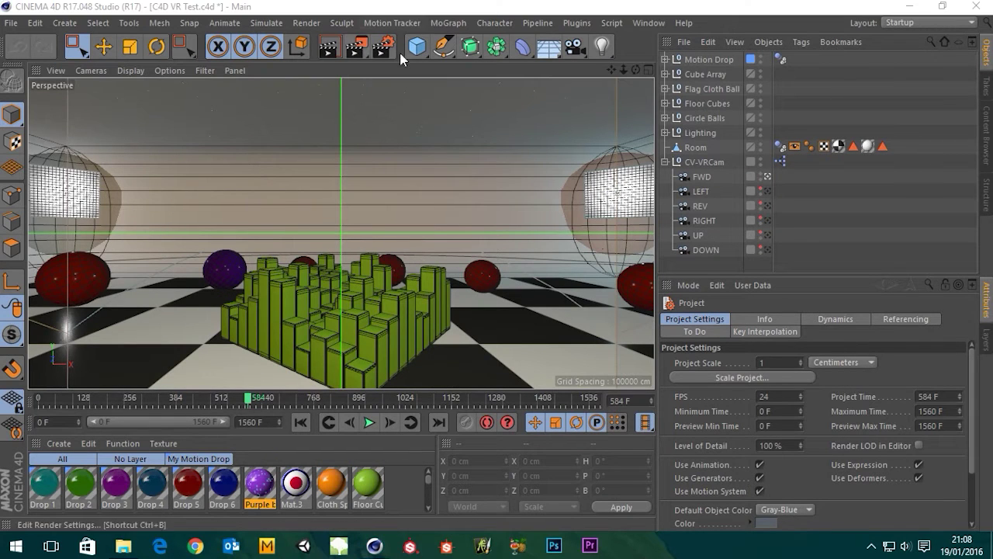
Launch Task Manager from the taskbar and switch it to the Performance page
{"action": "right_click", "coordinate": [764, 546]}
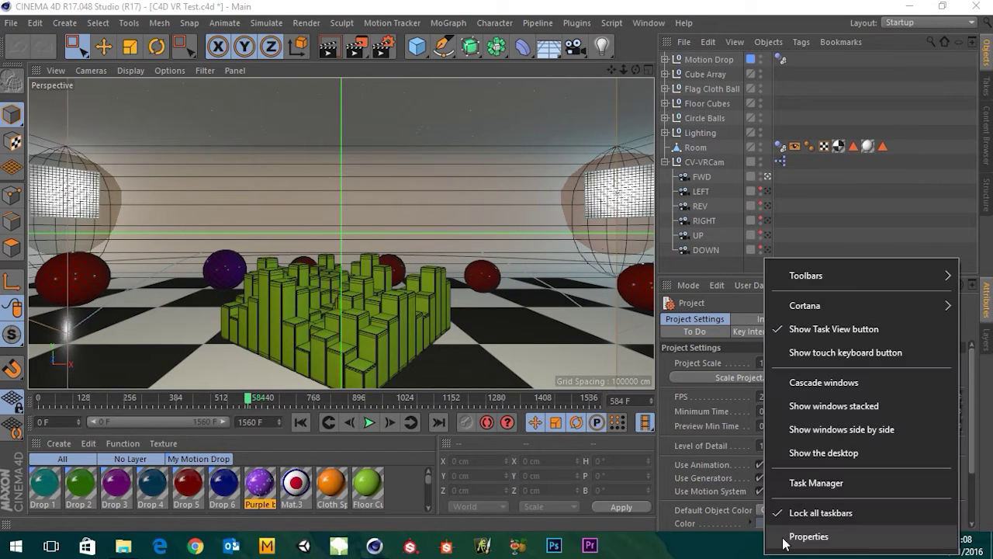
{"action": "left_click", "coordinate": [793, 489]}
{"action": "left_click_drag", "start_coordinate": [561, 72], "coordinate": [668, 79]}
{"action": "left_click", "coordinate": [479, 114]}
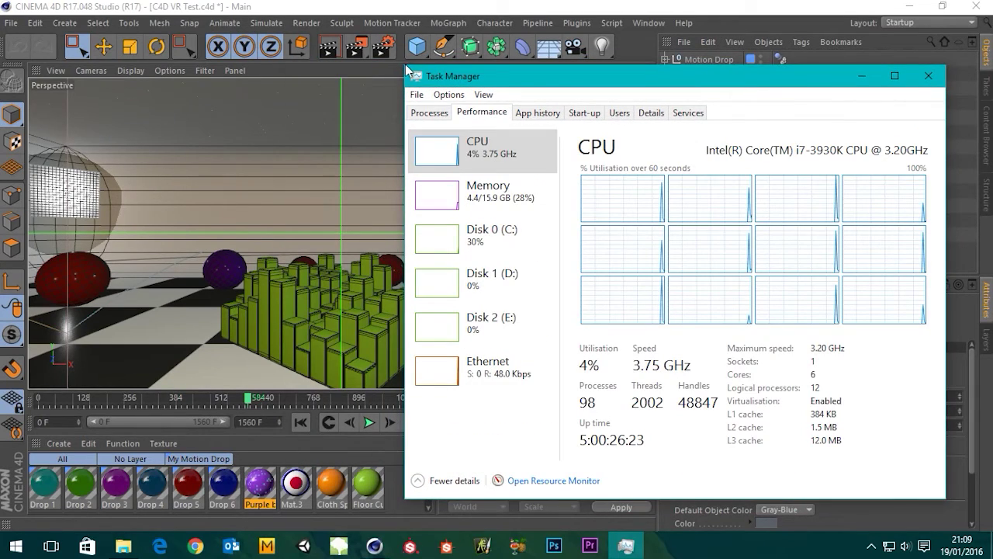
{"action": "left_click_drag", "start_coordinate": [407, 69], "coordinate": [463, 91]}
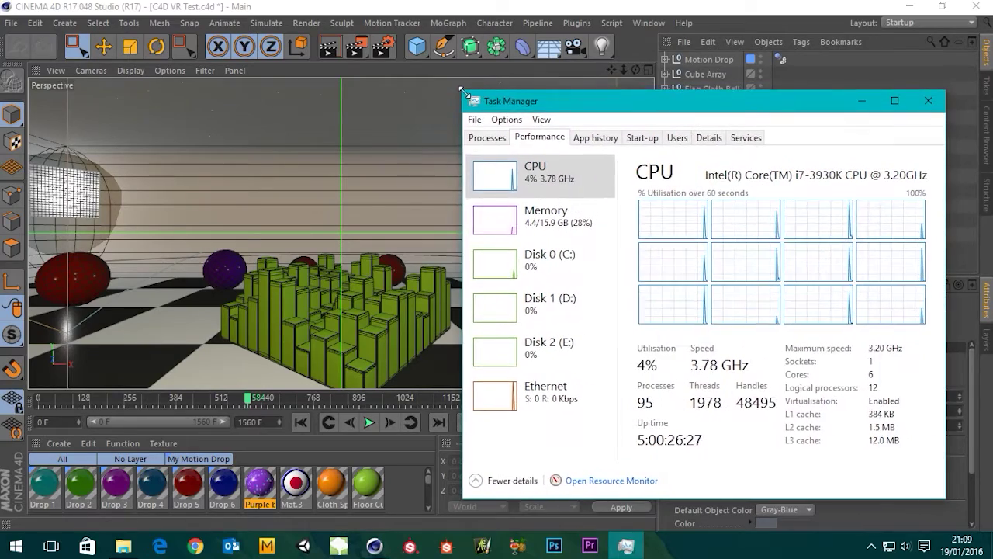
Position the Task Manager window over the right side of the full-screen Cinema 4D viewport
{"action": "left_click_drag", "start_coordinate": [683, 109], "coordinate": [2, 116]}
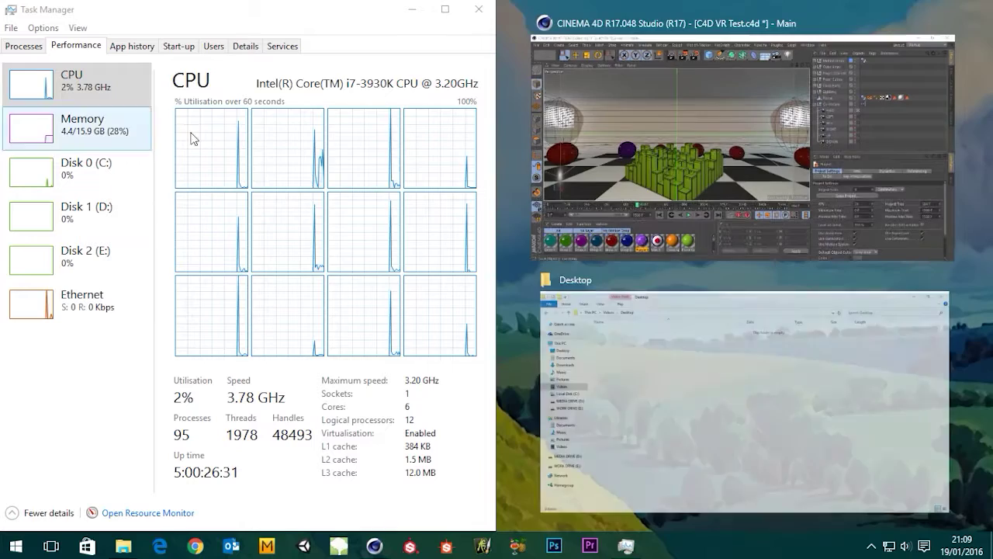
{"action": "left_click", "coordinate": [666, 105]}
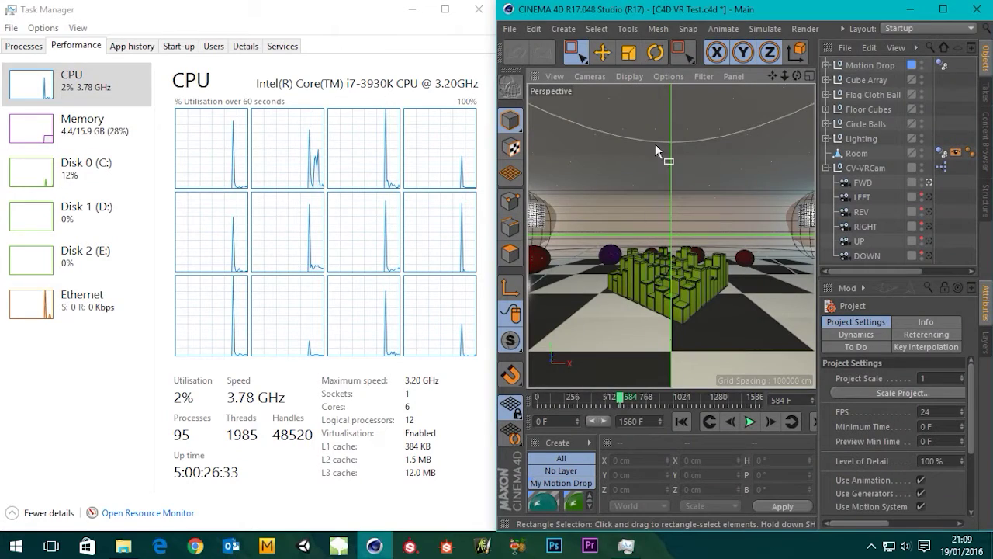
{"action": "left_click_drag", "start_coordinate": [674, 16], "coordinate": [349, 2]}
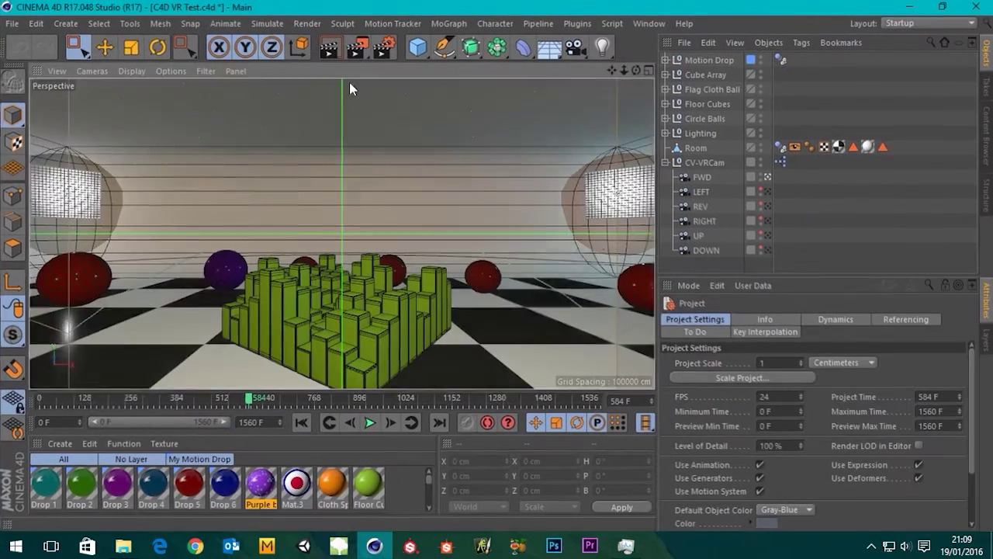
{"action": "left_click", "coordinate": [616, 550]}
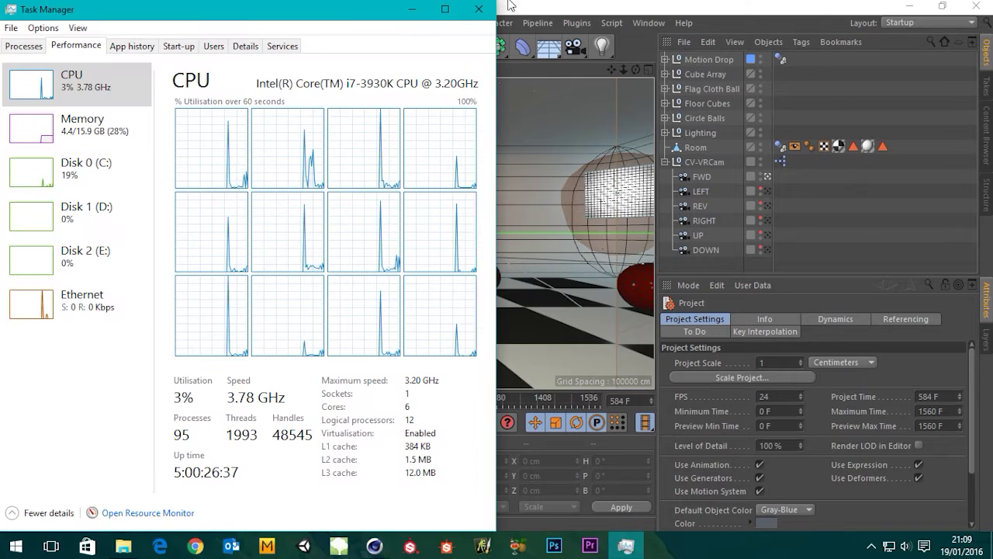
{"action": "mouse_move", "coordinate": [494, 141]}
{"action": "left_mouse_down"}
{"action": "mouse_move", "coordinate": [441, 148]}
{"action": "mouse_move", "coordinate": [499, 155]}
{"action": "left_mouse_up"}
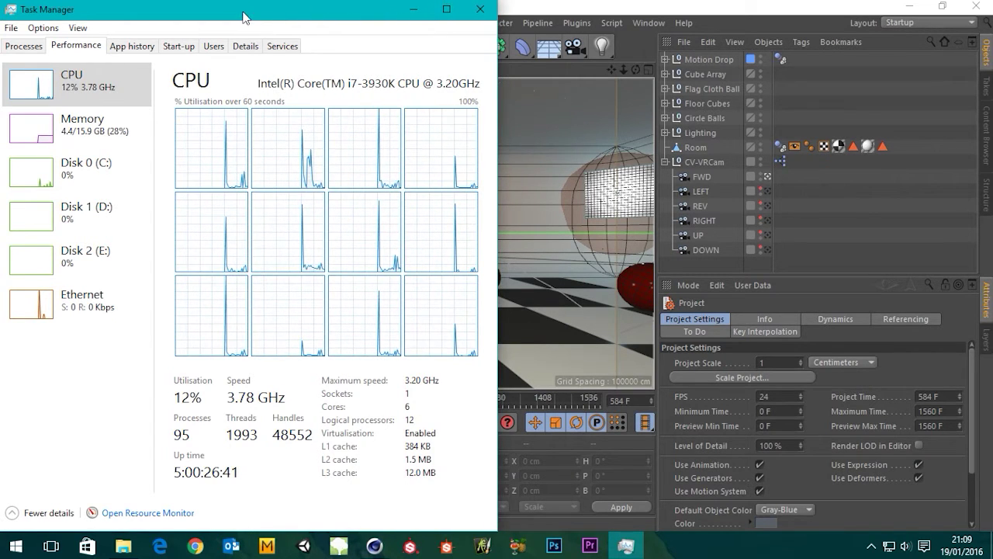
{"action": "left_click_drag", "start_coordinate": [245, 17], "coordinate": [702, 110]}
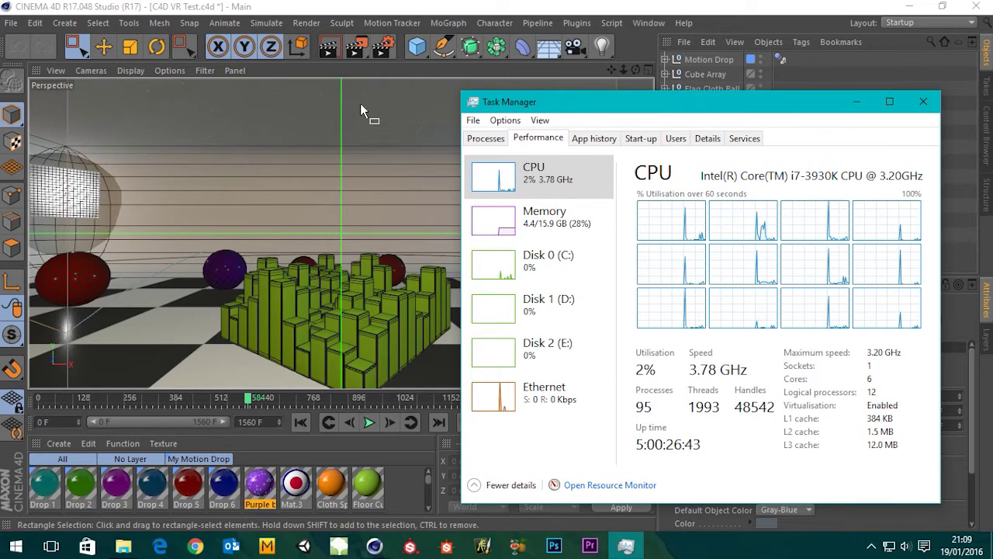
Render frame 900 to the Picture Viewer without saving and watch CPU reach 100% in Task Manager
{"action": "left_click", "coordinate": [362, 52]}
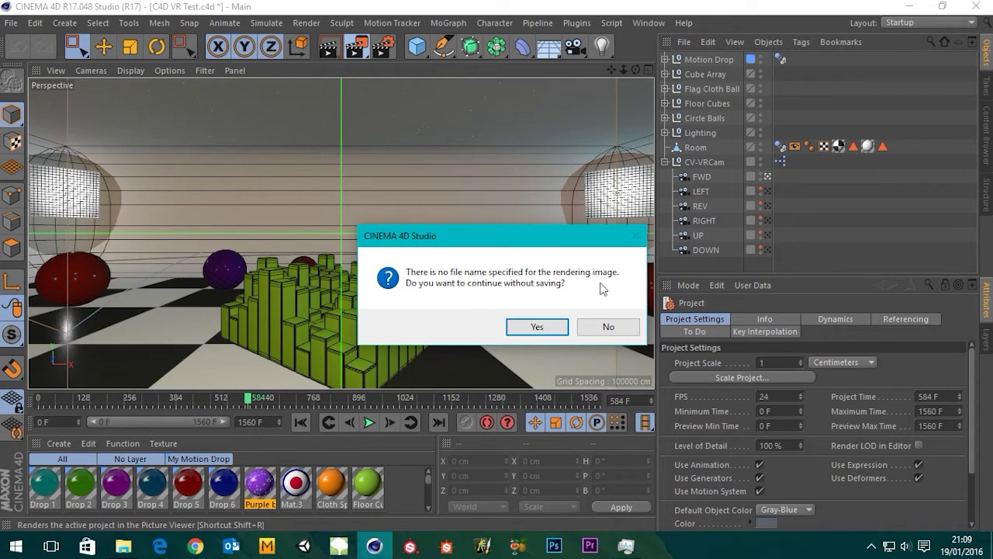
{"action": "left_click", "coordinate": [538, 326]}
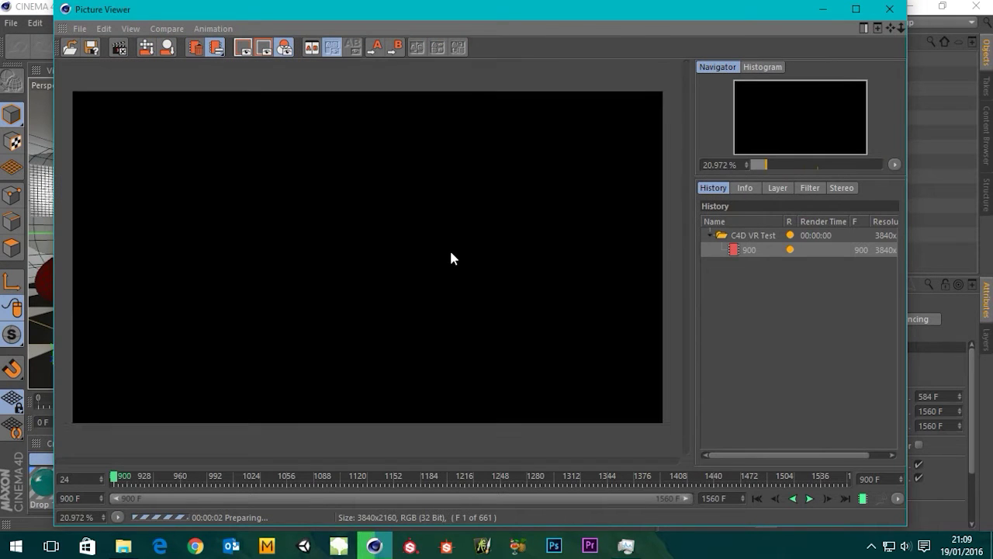
{"action": "scroll", "coordinate": [452, 259], "scroll_direction": "up", "scroll_amount": 1}
{"action": "left_click", "coordinate": [626, 546]}
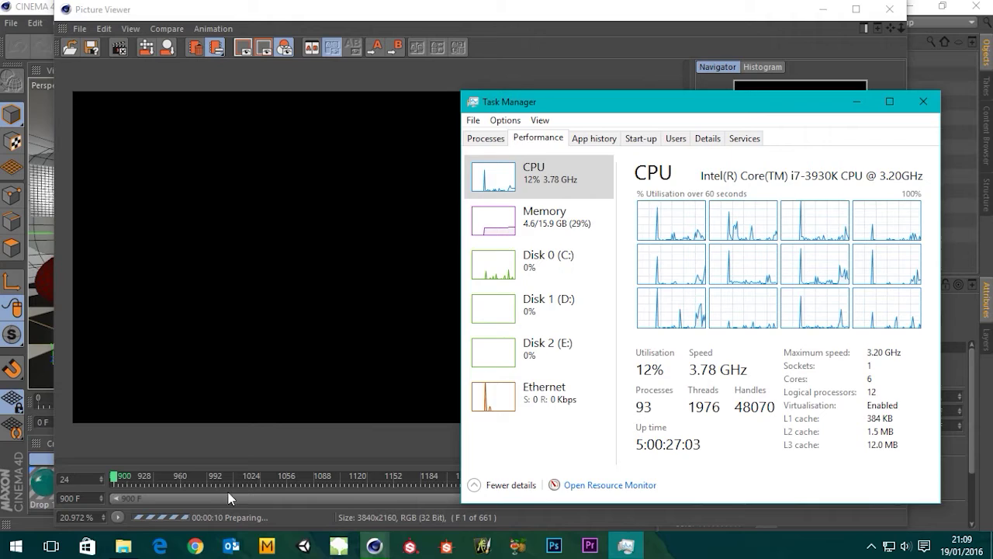
{"action": "left_click_drag", "start_coordinate": [722, 110], "coordinate": [688, 80]}
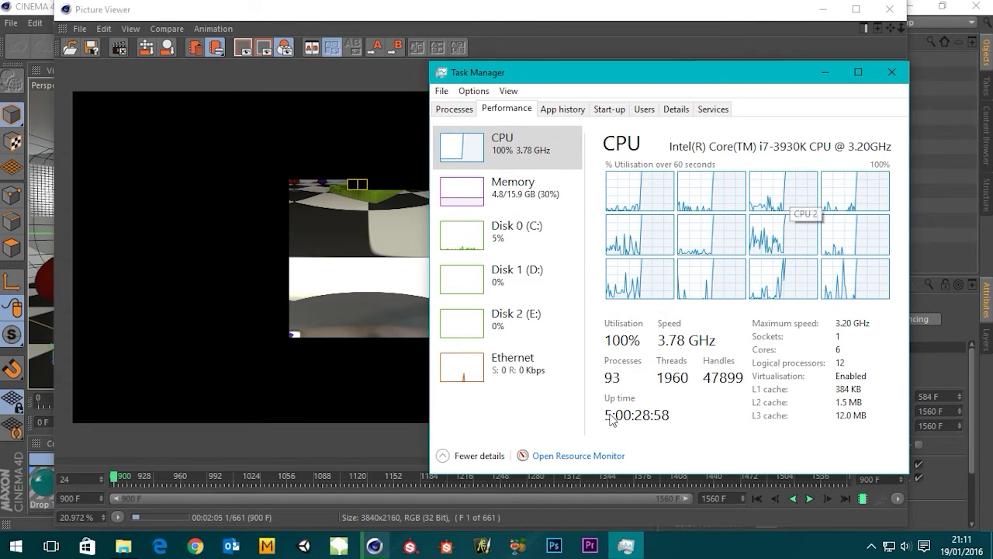
Open the Digital Meat website and a new tab in Chrome, then recheck CPU load
{"action": "left_click", "coordinate": [196, 546]}
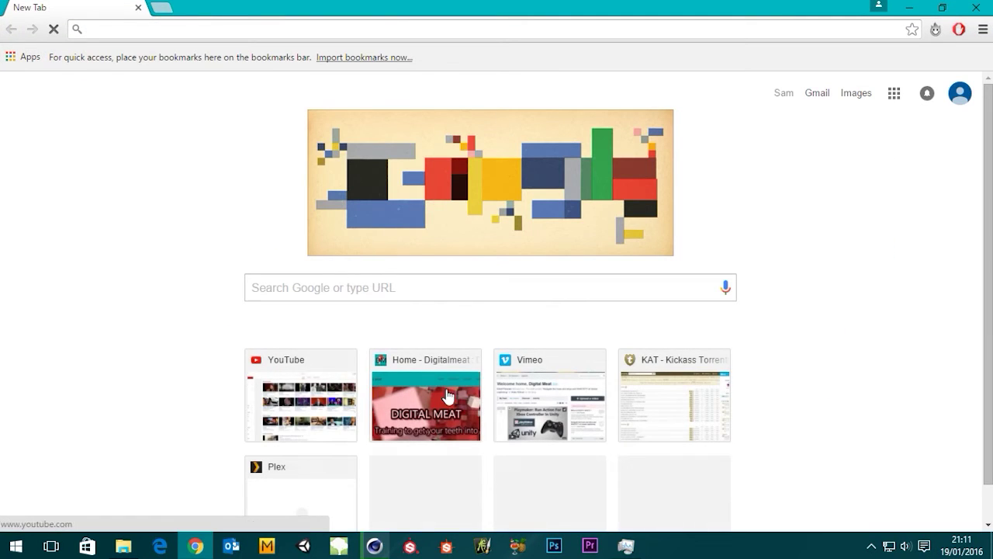
{"action": "left_click", "coordinate": [447, 397]}
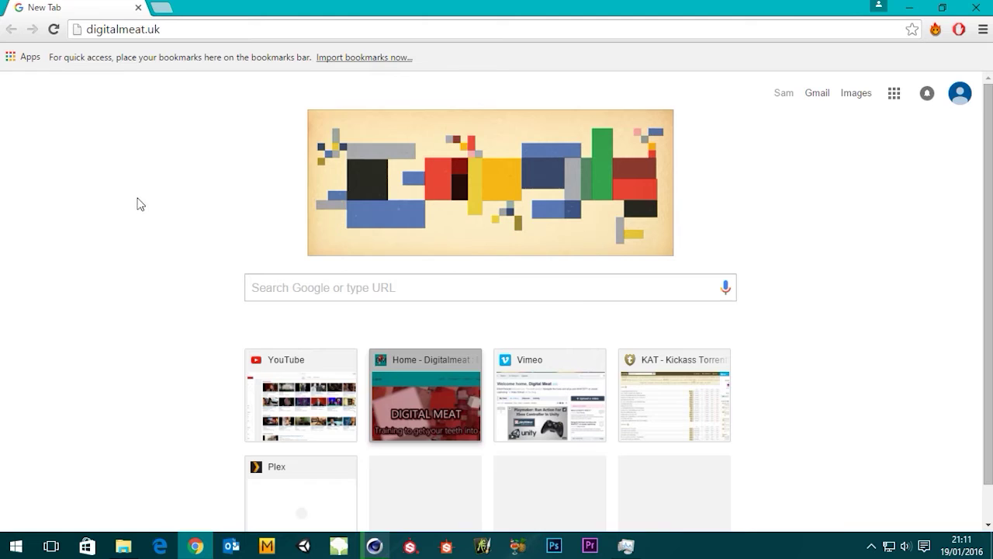
{"action": "left_click", "coordinate": [159, 7]}
{"action": "left_click", "coordinate": [85, 8]}
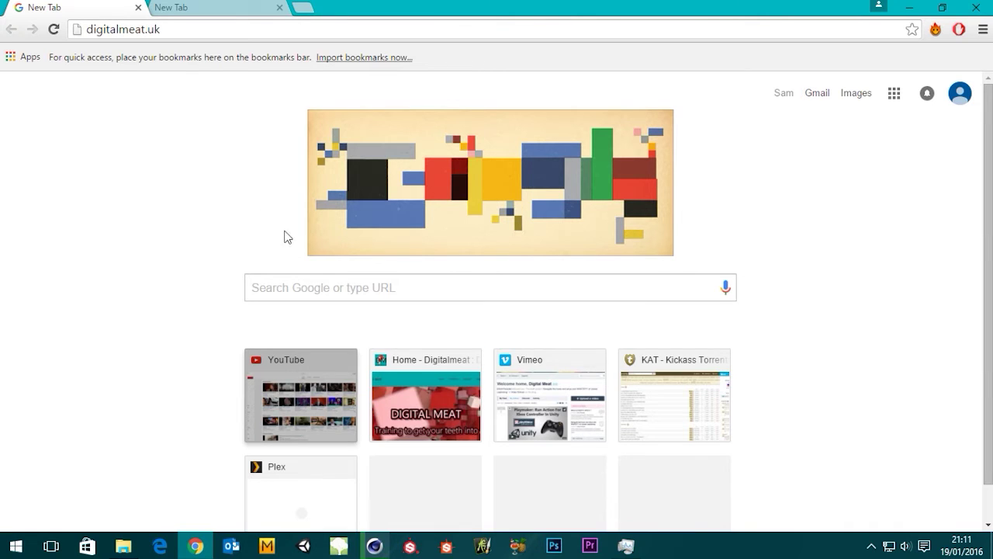
{"action": "left_click", "coordinate": [375, 545]}
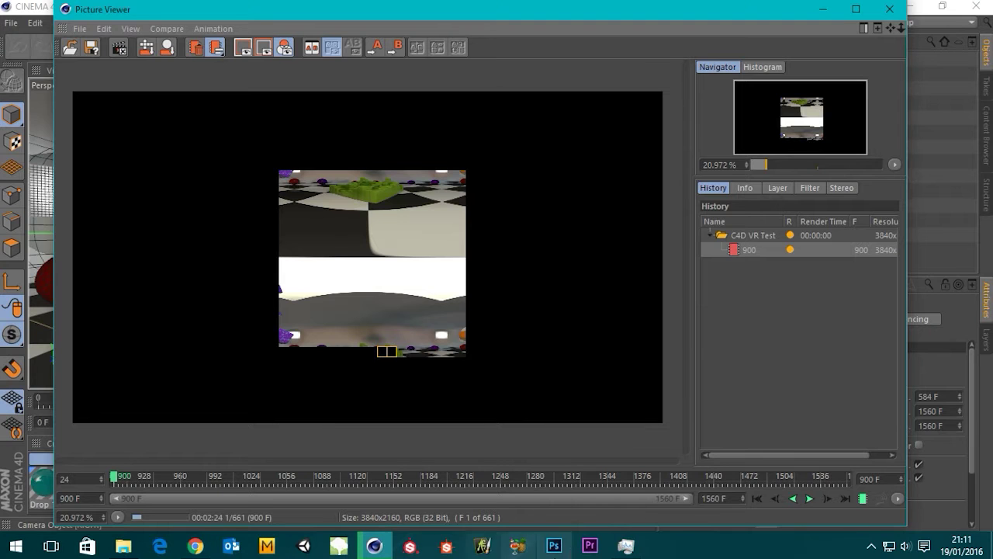
{"action": "left_click", "coordinate": [621, 550]}
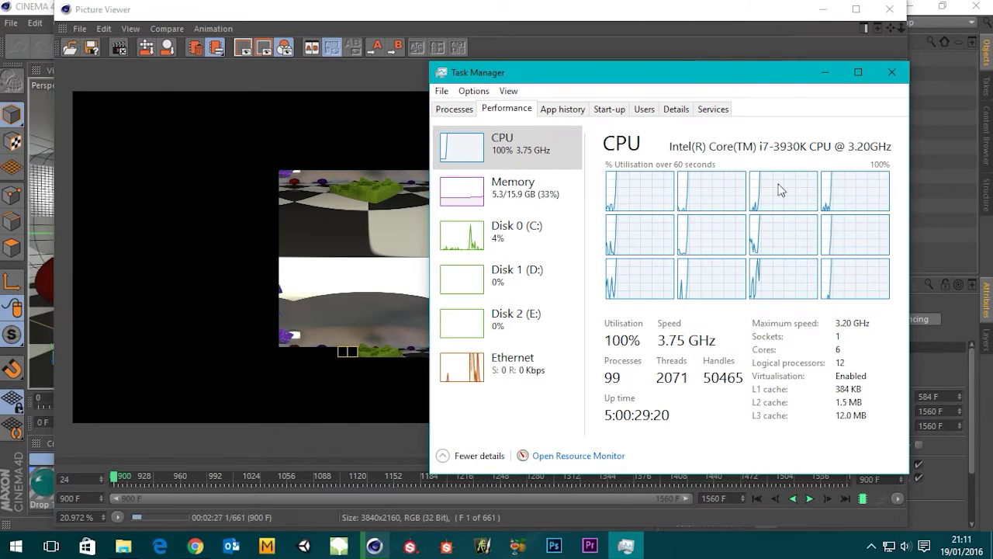
Load YouTube in the second tab and Vimeo in the first, then close the Vimeo tab
{"action": "left_click", "coordinate": [196, 545]}
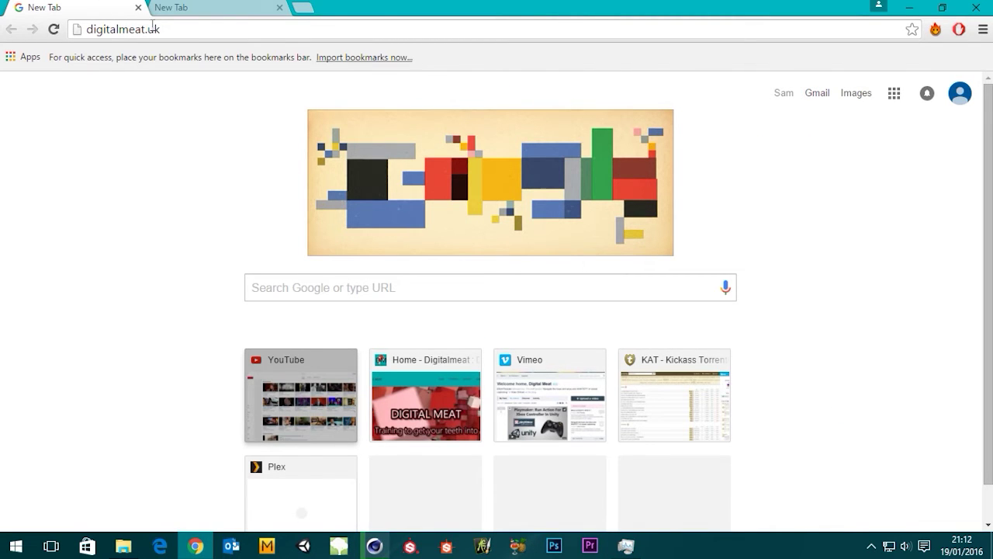
{"action": "left_click", "coordinate": [190, 11]}
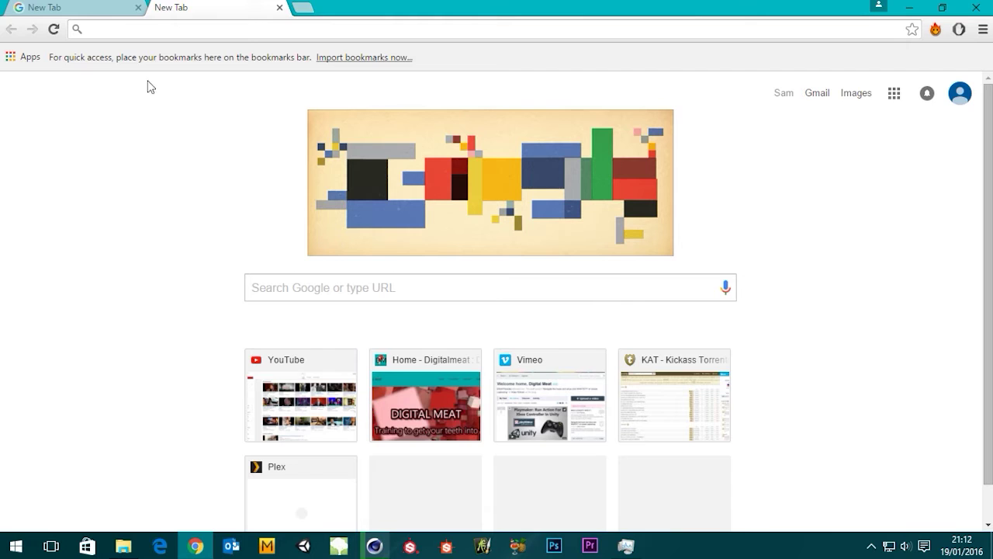
{"action": "left_click", "coordinate": [295, 378]}
{"action": "left_click", "coordinate": [128, 7]}
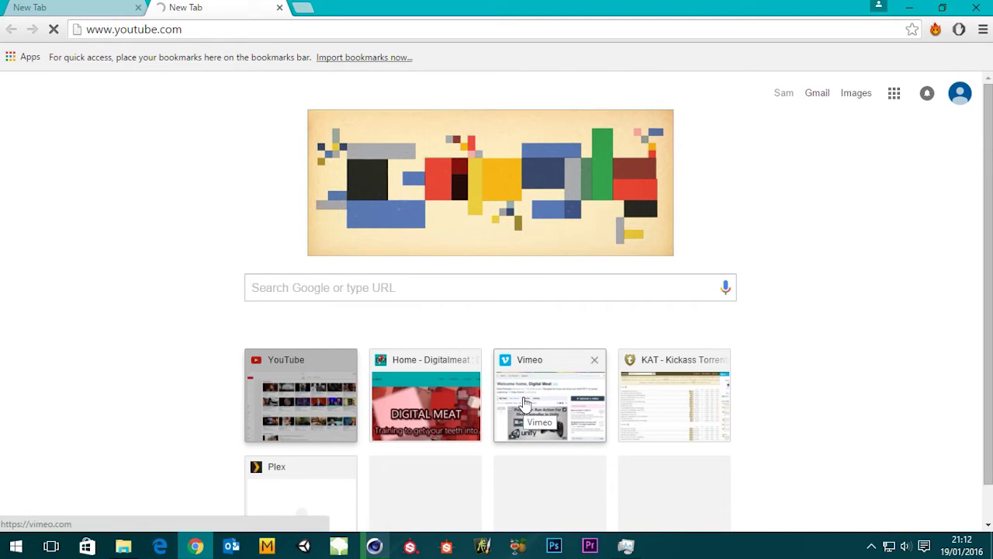
{"action": "left_click", "coordinate": [62, 7]}
{"action": "left_click", "coordinate": [562, 415]}
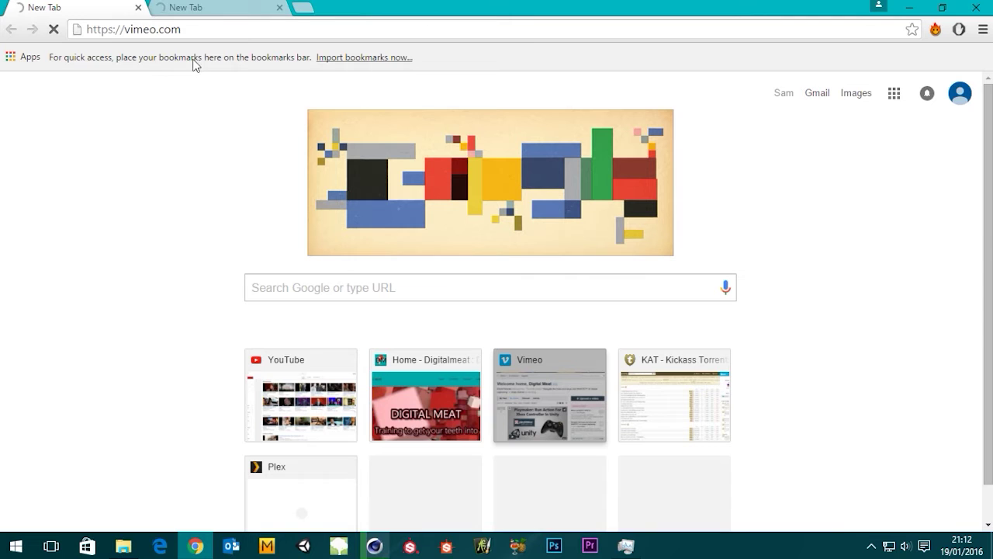
{"action": "left_click", "coordinate": [137, 8]}
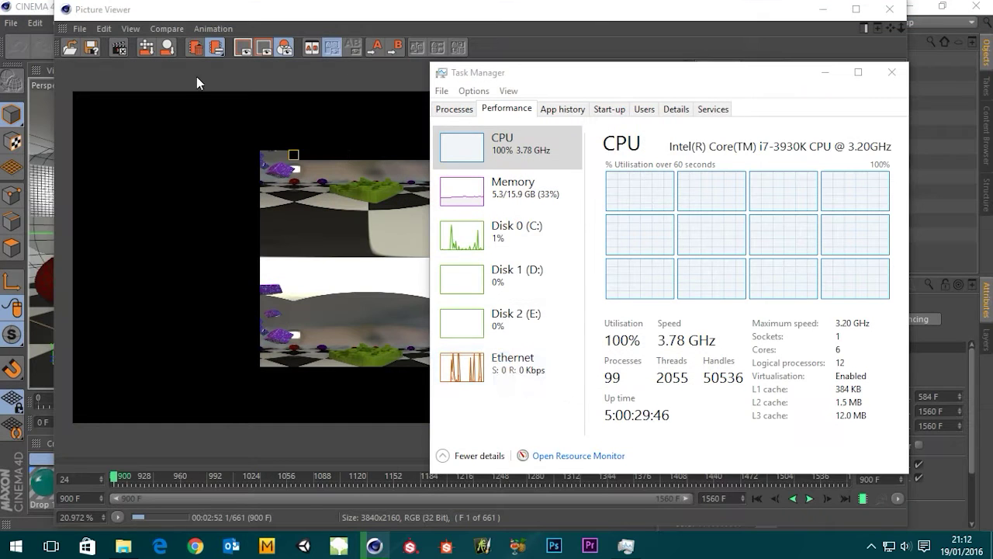
Close Task Manager and the Picture Viewer, stopping the frame 900 render
{"action": "left_click", "coordinate": [891, 71]}
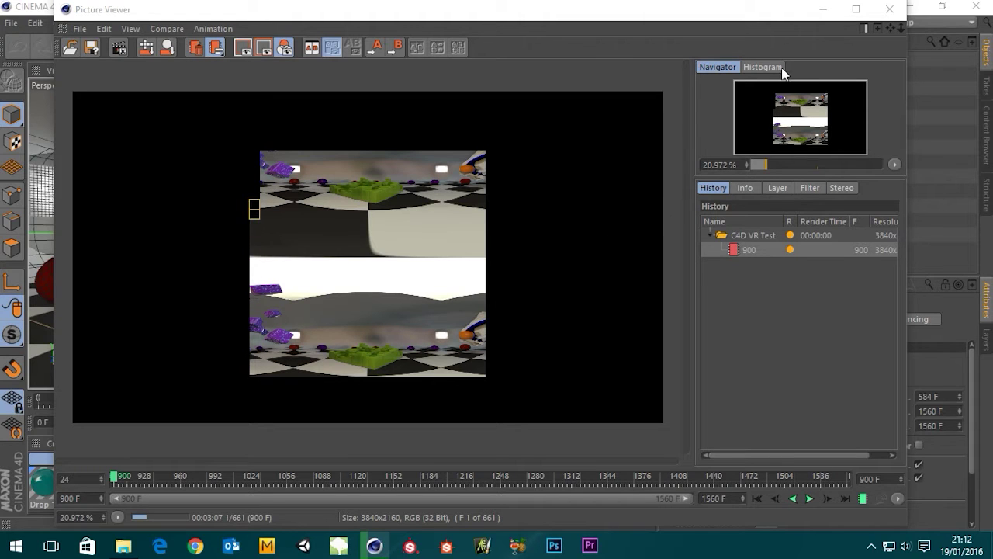
{"action": "left_click", "coordinate": [889, 8]}
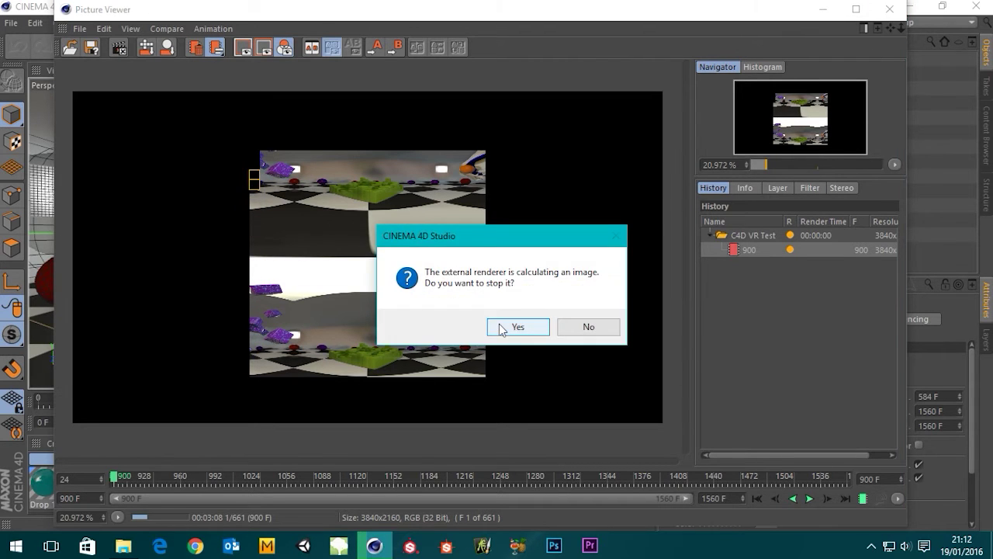
{"action": "left_click", "coordinate": [501, 329]}
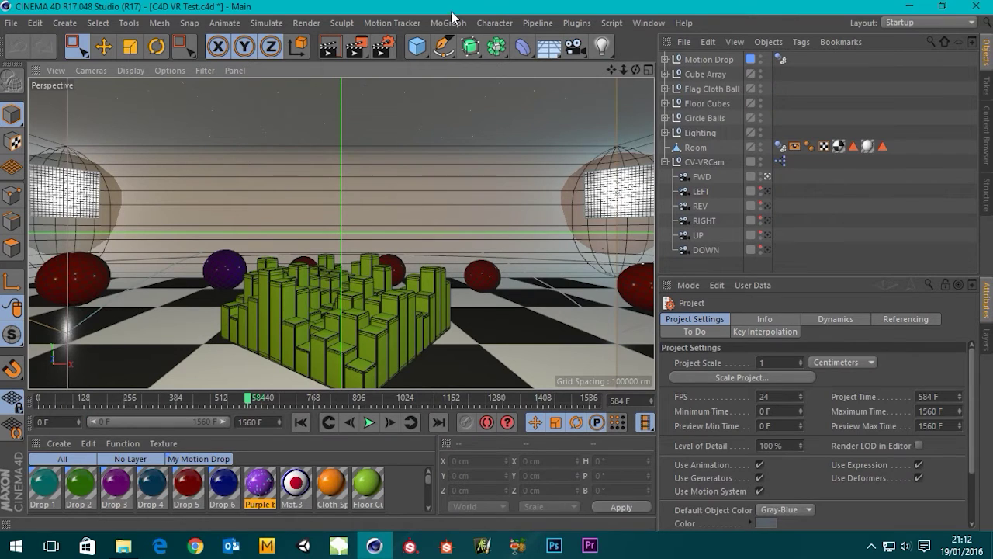
Open the Renderer preferences and show Adapt Thread Priority help in a maximized Help window
{"action": "left_click", "coordinate": [34, 25]}
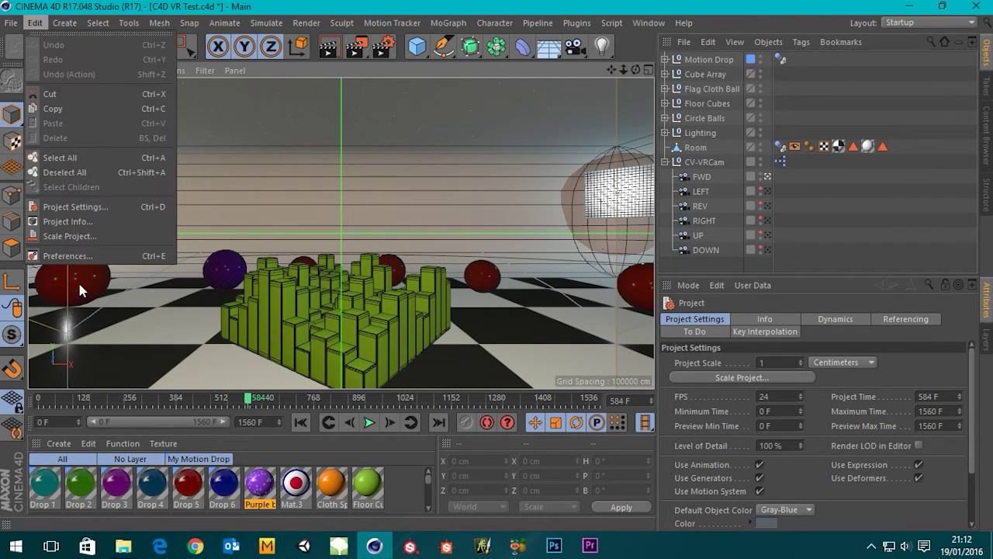
{"action": "left_click", "coordinate": [67, 255]}
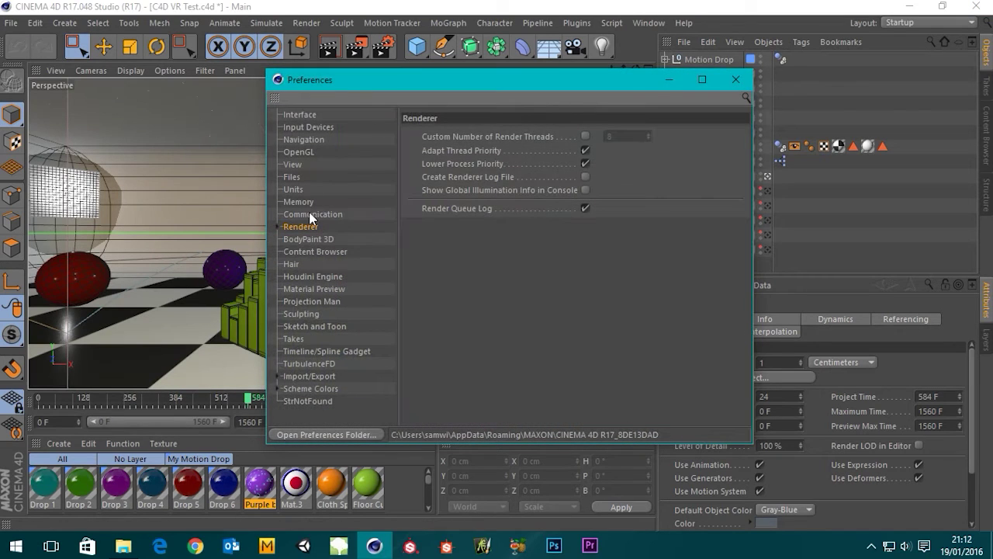
{"action": "right_click", "coordinate": [461, 152]}
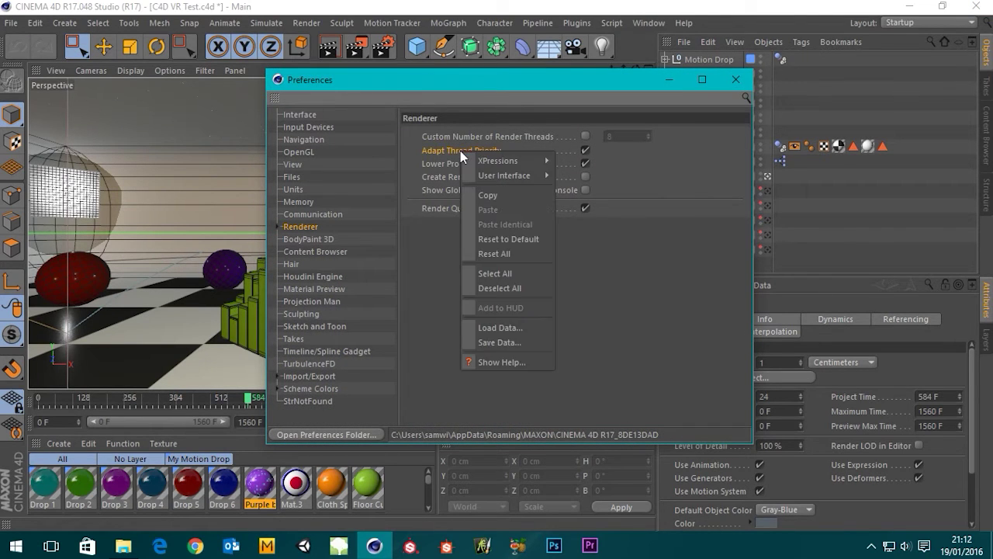
{"action": "left_click", "coordinate": [488, 360]}
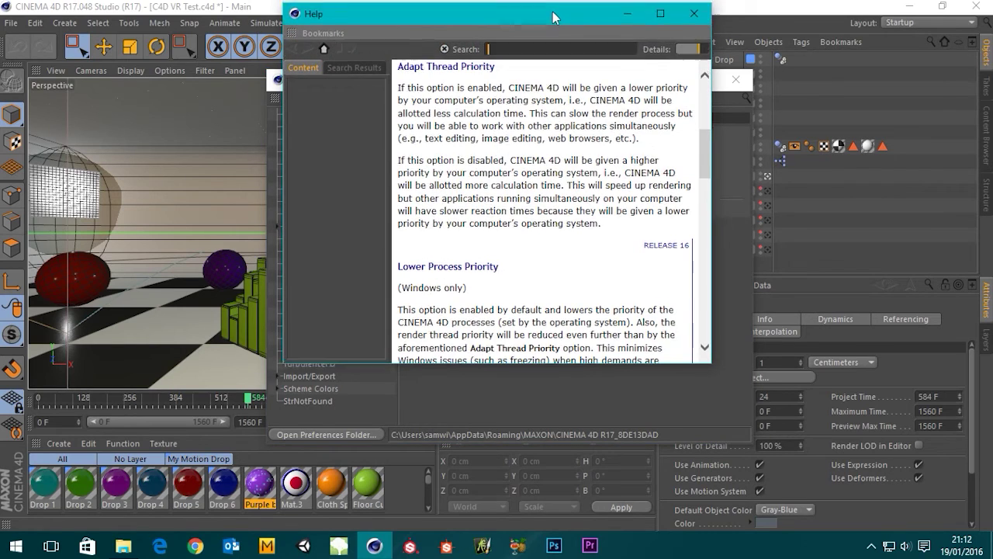
{"action": "double_click", "coordinate": [556, 4]}
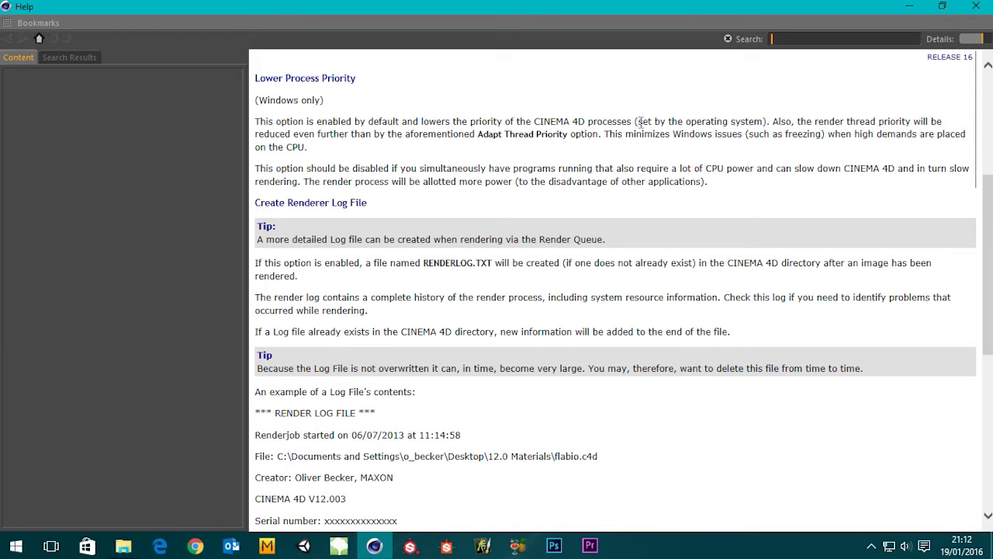
Highlight the Help explanations of Adapt Thread Priority and Lower Process Priority while reading them
{"action": "left_click_drag", "start_coordinate": [641, 122], "coordinate": [758, 122]}
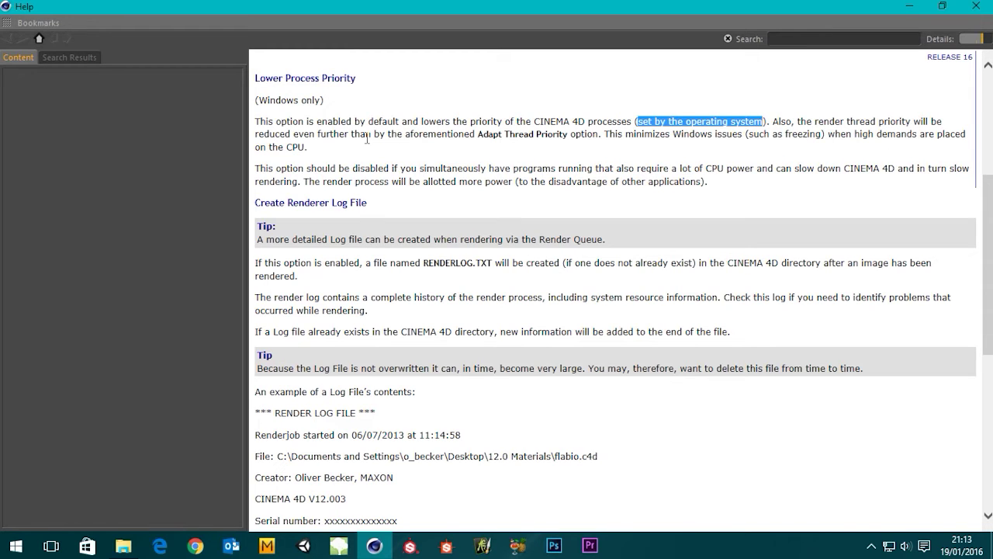
{"action": "left_click", "coordinate": [942, 6]}
{"action": "left_click_drag", "start_coordinate": [727, 316], "coordinate": [543, 1]}
{"action": "scroll", "coordinate": [519, 215], "scroll_direction": "up", "scroll_amount": 3}
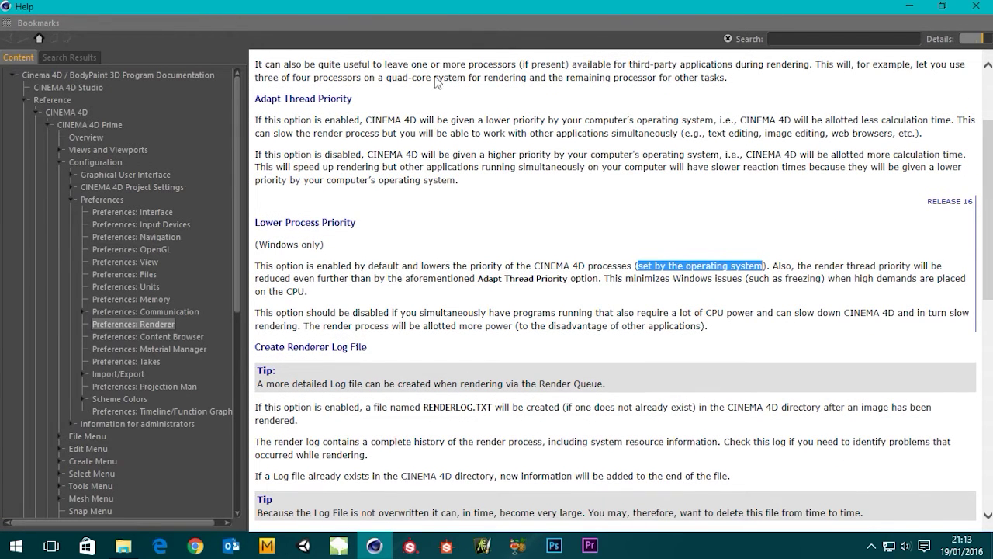
{"action": "left_click_drag", "start_coordinate": [256, 120], "coordinate": [910, 148]}
{"action": "left_click", "coordinate": [940, 143]}
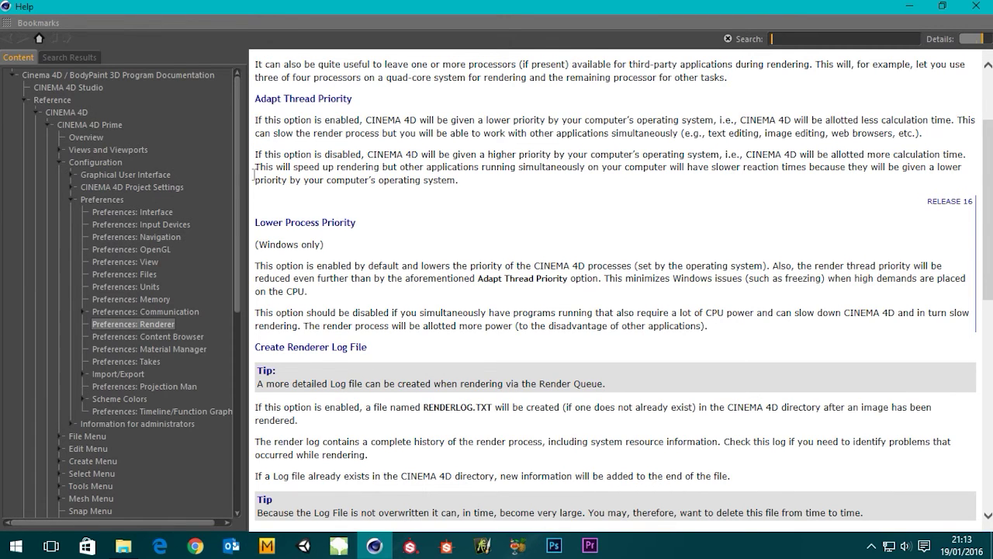
{"action": "left_click_drag", "start_coordinate": [256, 266], "coordinate": [453, 265]}
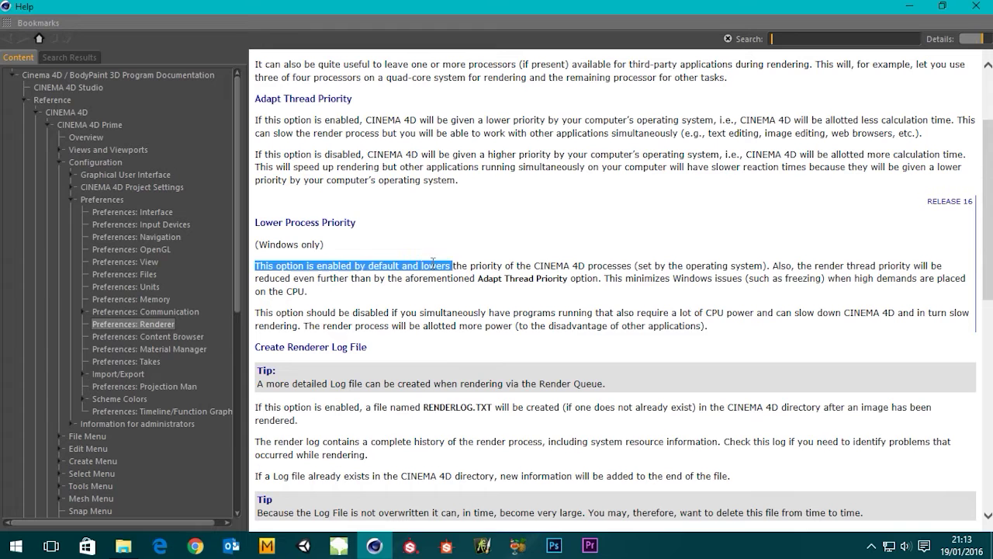
{"action": "left_click", "coordinate": [267, 244]}
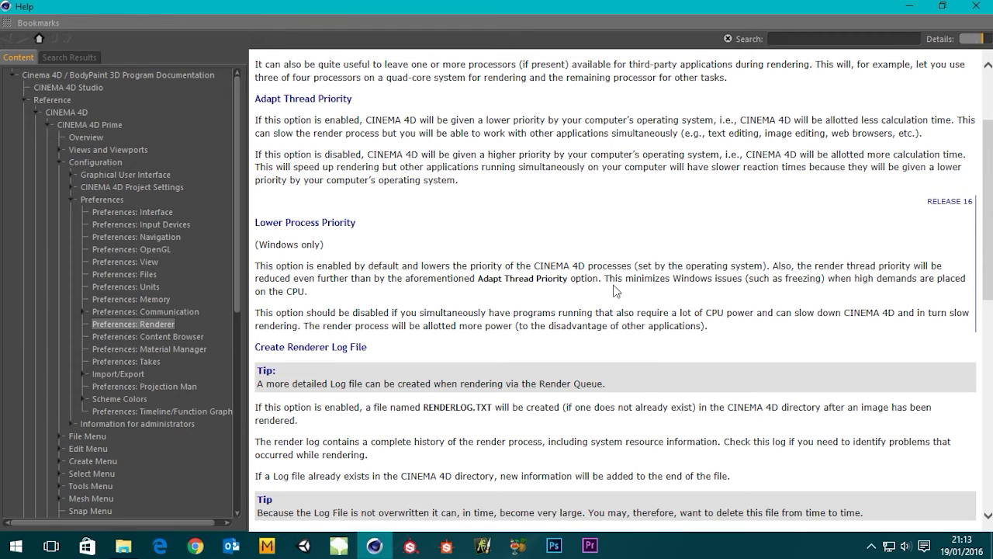
{"action": "left_click_drag", "start_coordinate": [402, 266], "coordinate": [765, 281]}
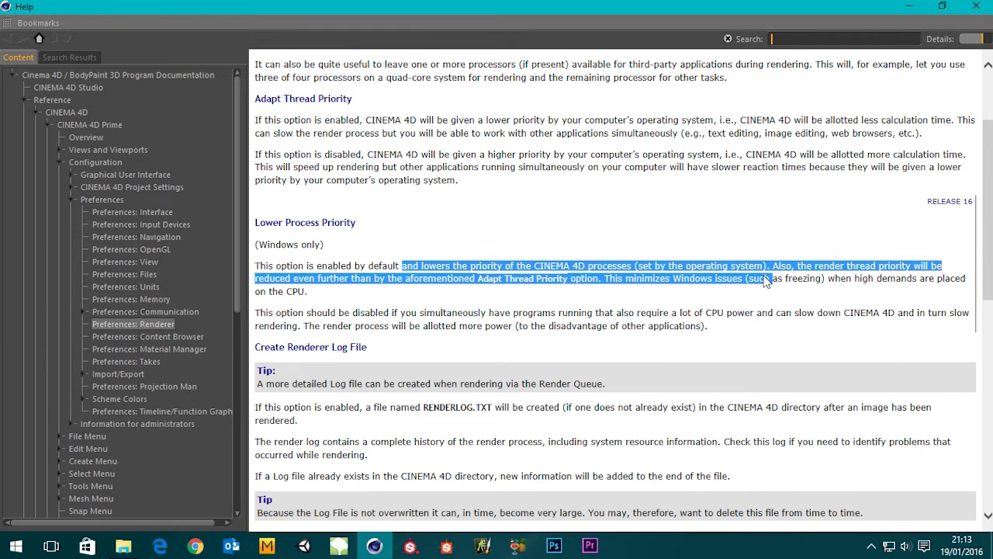
{"action": "left_click_drag", "start_coordinate": [673, 6], "coordinate": [582, 2]}
Close Help and open Task Manager's Performance page, showing the CPU idling at 1–3%
{"action": "left_click", "coordinate": [976, 8]}
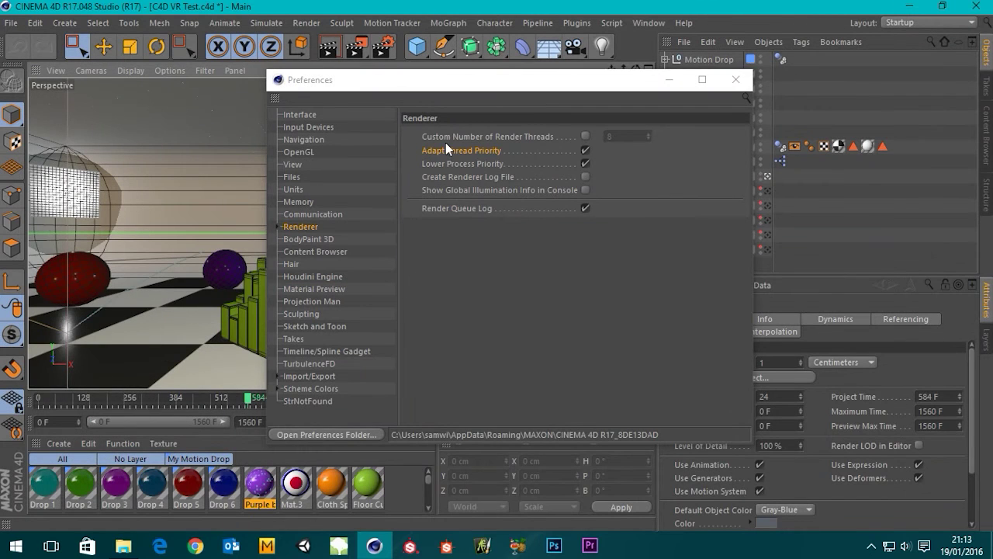
{"action": "right_click", "coordinate": [786, 546]}
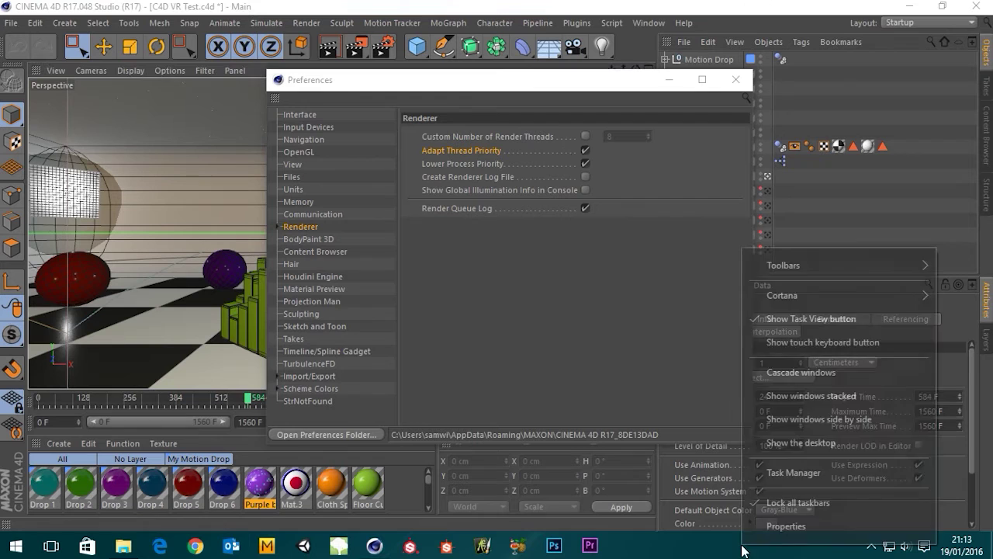
{"action": "left_click", "coordinate": [800, 473]}
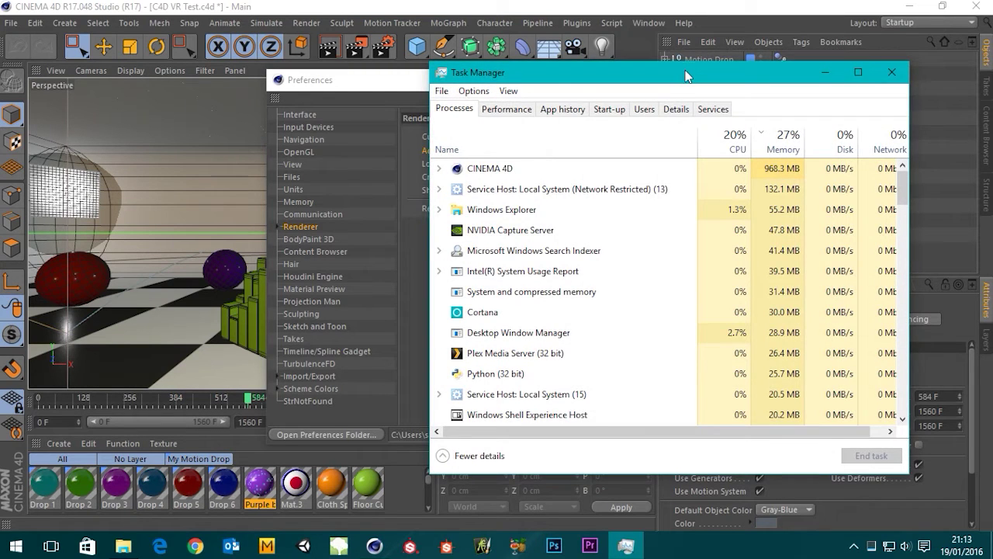
{"action": "left_click_drag", "start_coordinate": [685, 75], "coordinate": [525, 68]}
{"action": "left_click", "coordinate": [362, 102]}
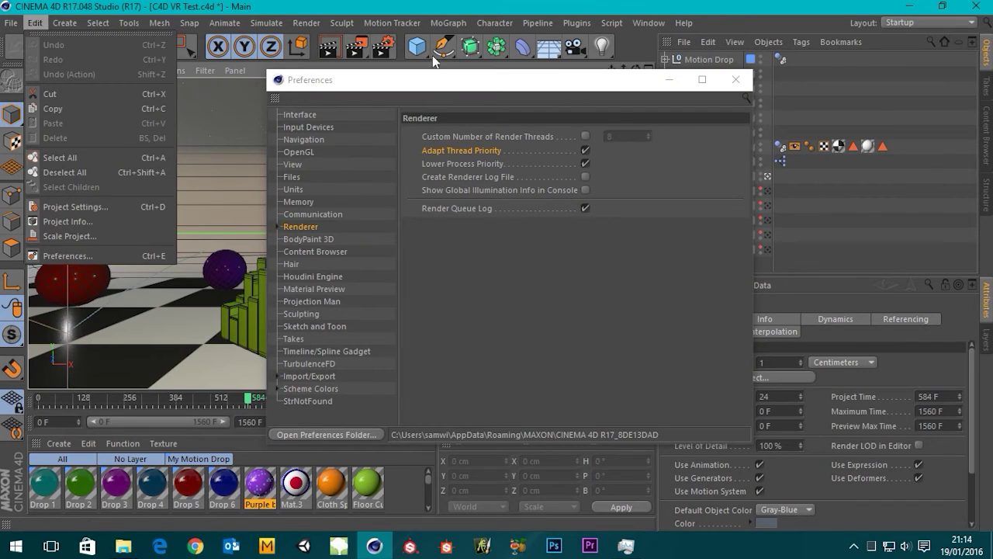
Arrange Preferences and Task Manager side by side and enable Custom Number of Render Threads (12)
{"action": "left_click", "coordinate": [438, 95]}
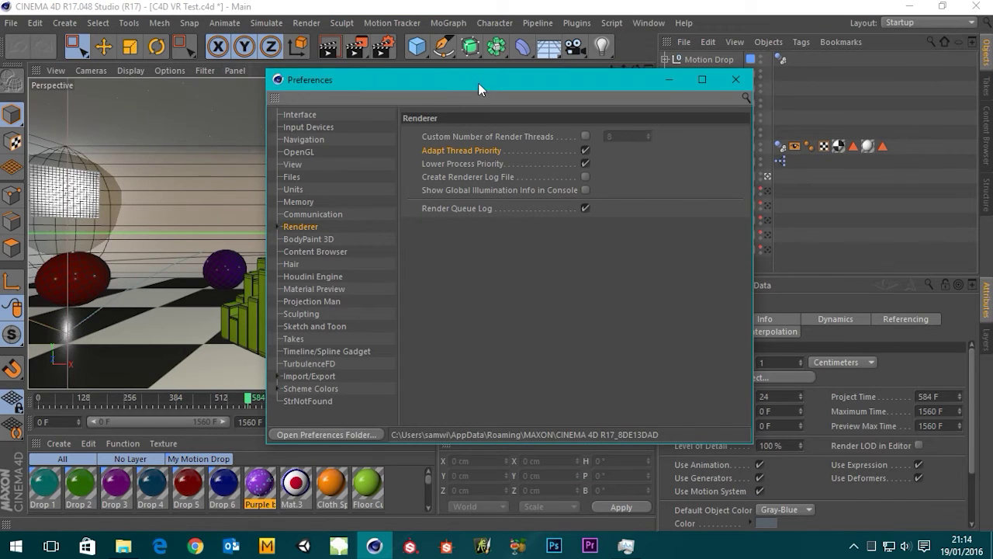
{"action": "left_click_drag", "start_coordinate": [477, 83], "coordinate": [243, 77]}
{"action": "left_click", "coordinate": [626, 546]}
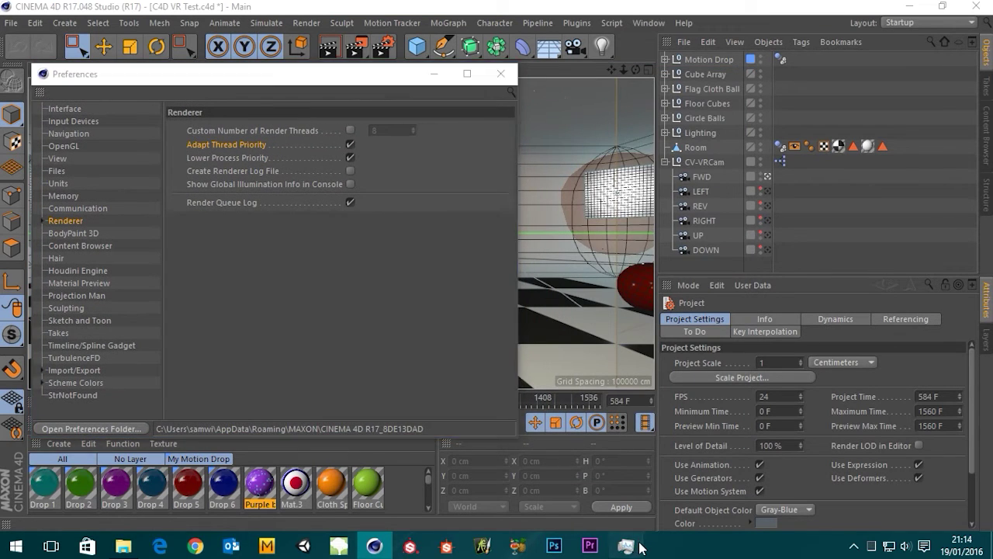
{"action": "left_click_drag", "start_coordinate": [520, 76], "coordinate": [769, 81]}
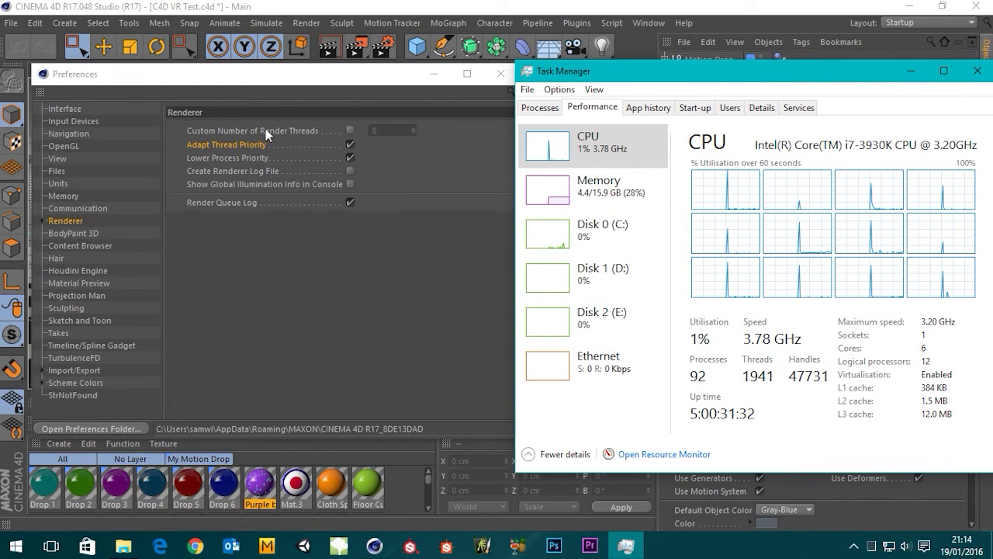
{"action": "left_click", "coordinate": [348, 131]}
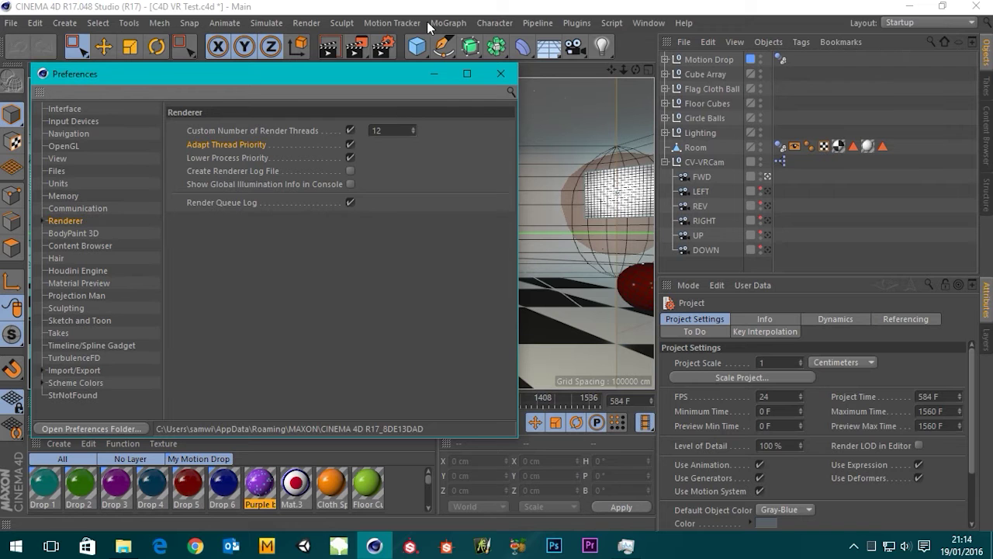
Render frame 900 on 12 threads, recheck Renderer preferences, and centre Task Manager showing 100% CPU
{"action": "left_click", "coordinate": [359, 48]}
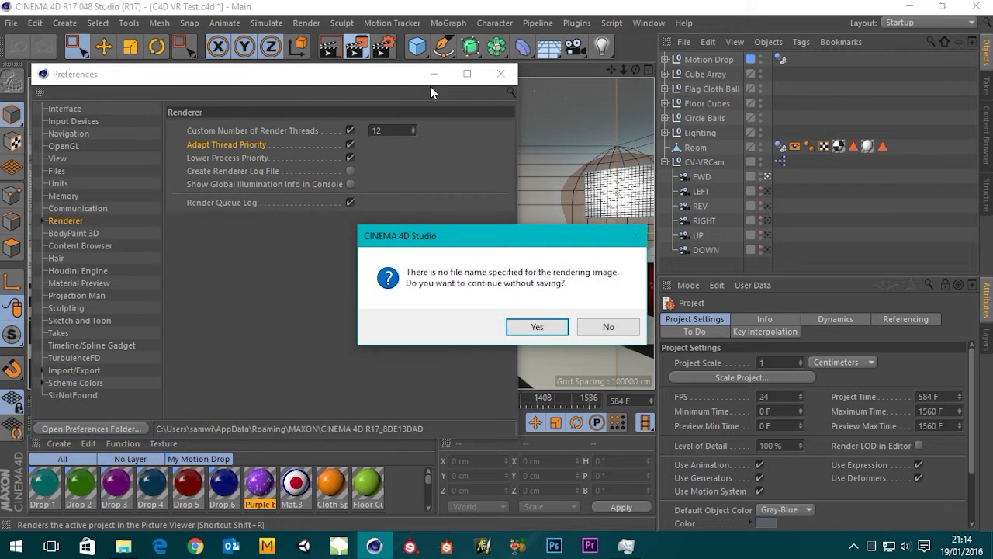
{"action": "left_click", "coordinate": [544, 333]}
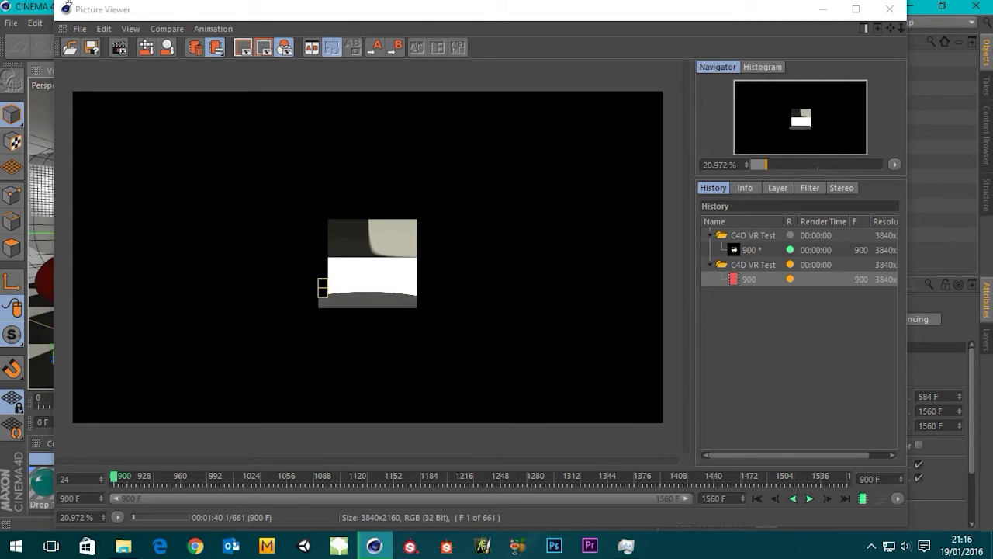
{"action": "left_click", "coordinate": [34, 22]}
{"action": "left_click", "coordinate": [86, 255]}
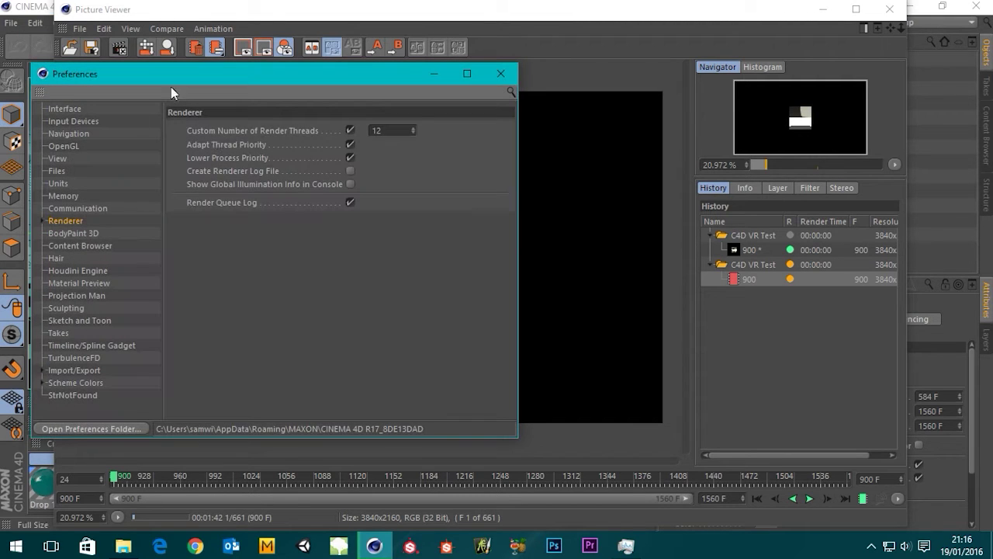
{"action": "left_click", "coordinate": [500, 73]}
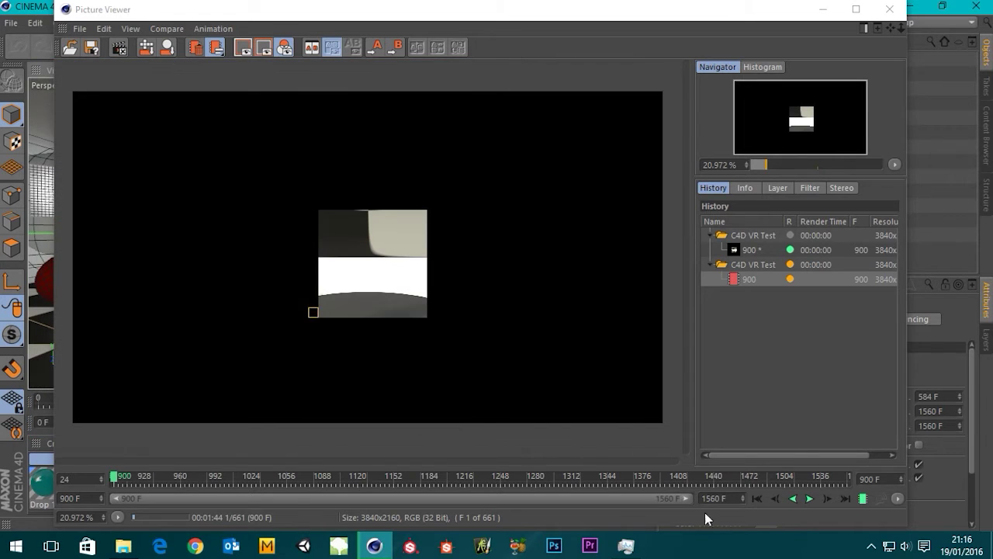
{"action": "left_click", "coordinate": [626, 546]}
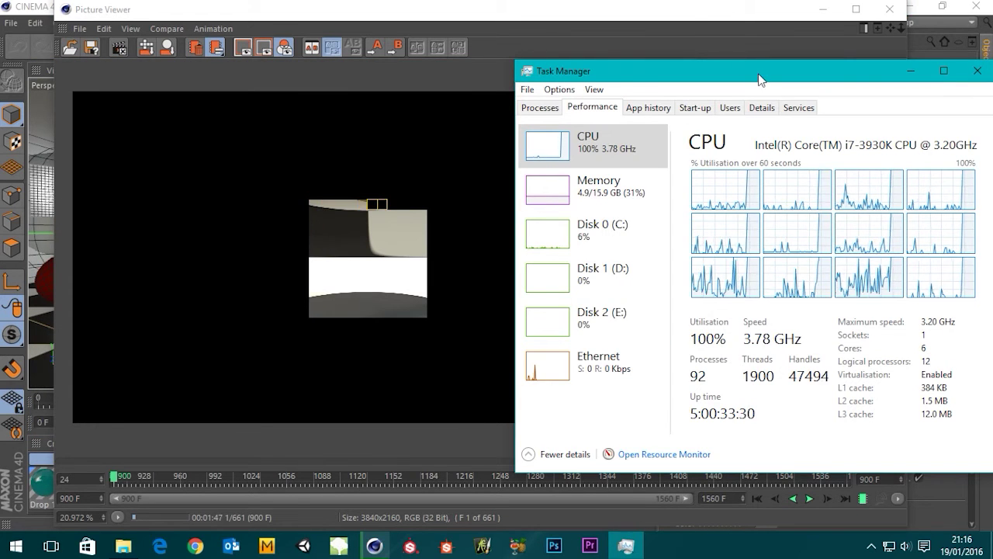
{"action": "left_click_drag", "start_coordinate": [759, 73], "coordinate": [576, 61]}
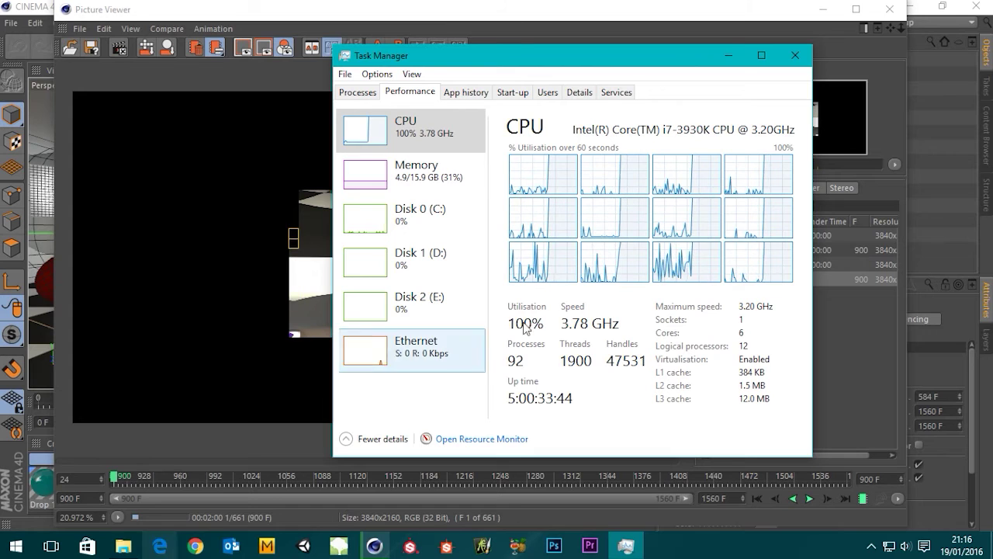
Close Task Manager and the Picture Viewer, stopping the running frame 900 render
{"action": "left_click", "coordinate": [794, 56]}
{"action": "left_click", "coordinate": [889, 8]}
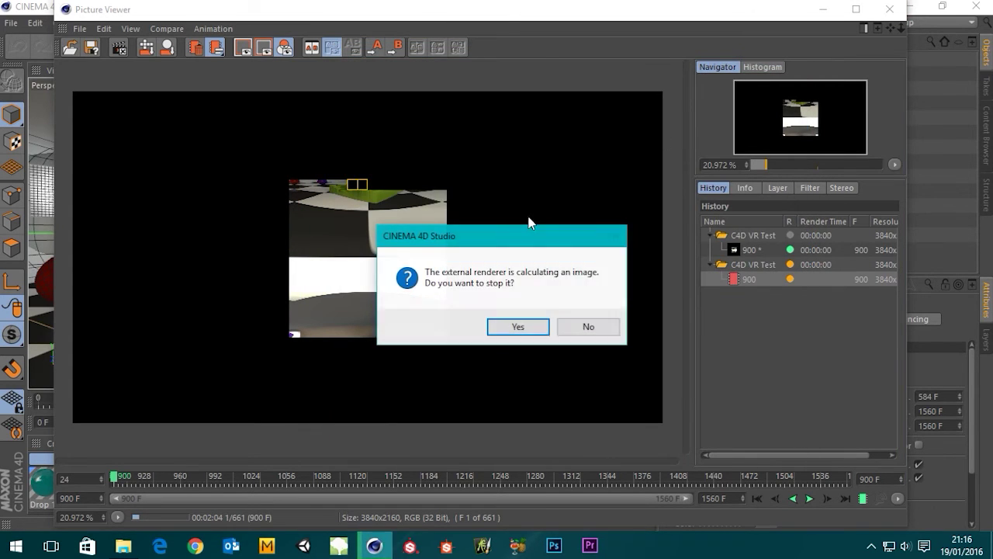
{"action": "left_click", "coordinate": [518, 326]}
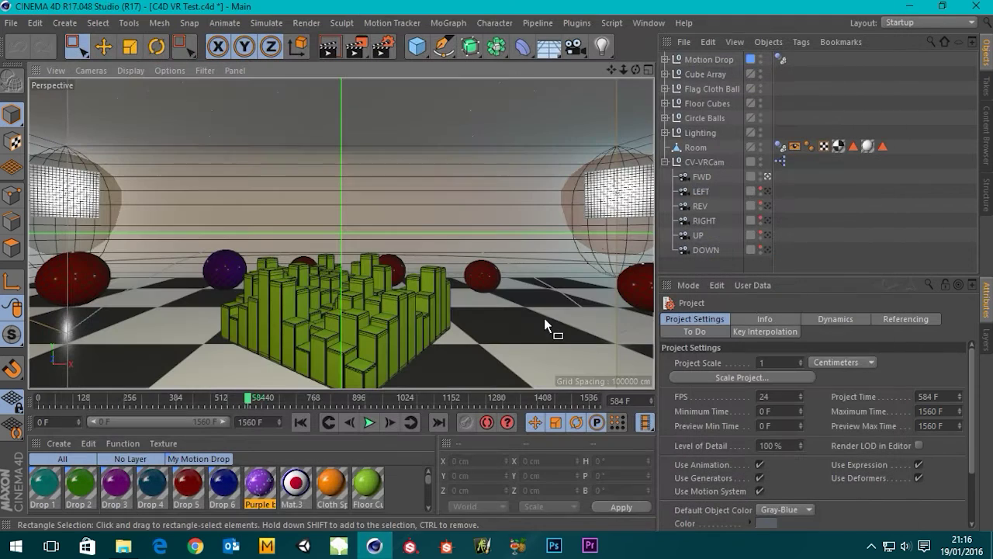
Lower the custom render threads in Renderer preferences from 12 to 6
{"action": "left_click", "coordinate": [35, 23]}
{"action": "left_click", "coordinate": [68, 255]}
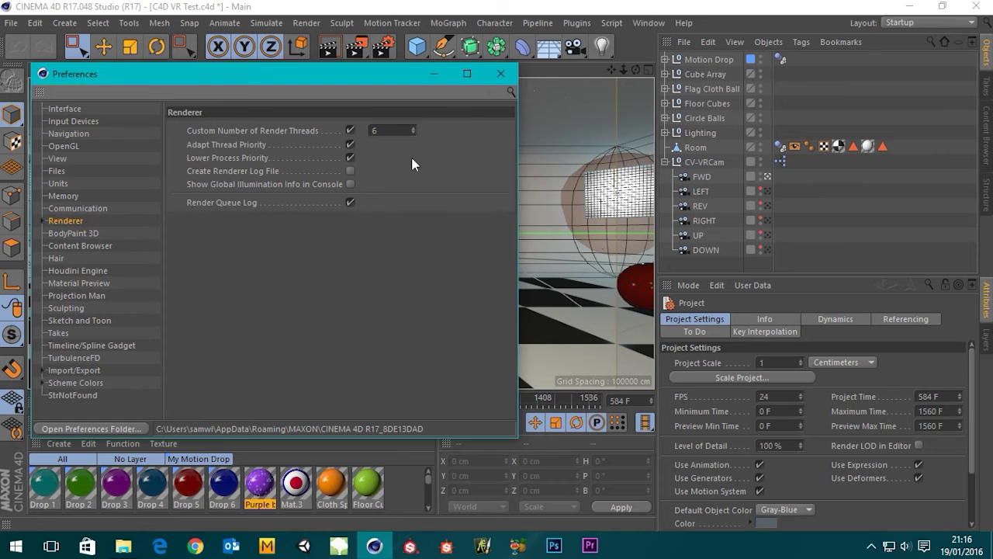
{"action": "left_click", "coordinate": [500, 73]}
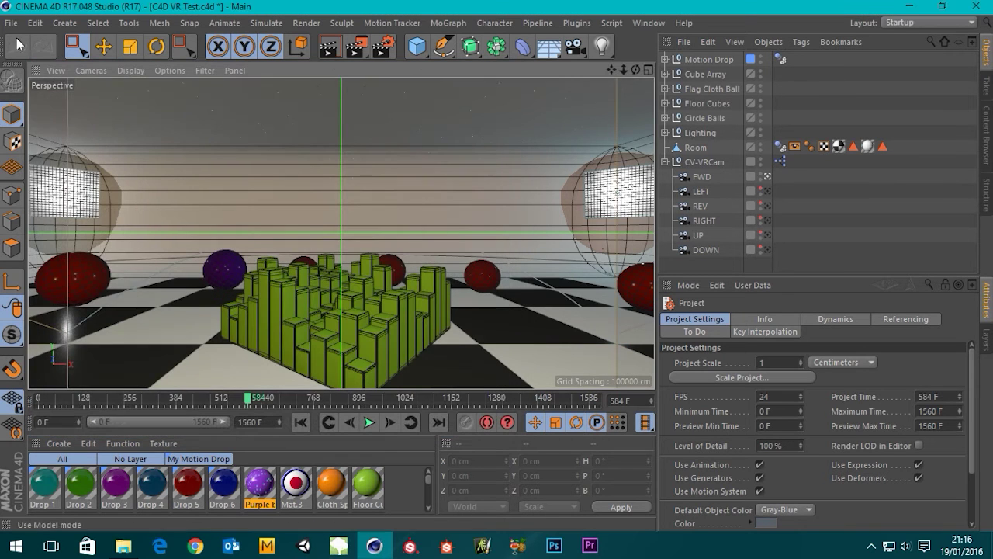
Render frame 900 to the Picture Viewer without saving, checking Renderer preferences show 6 threads
{"action": "left_click", "coordinate": [350, 46]}
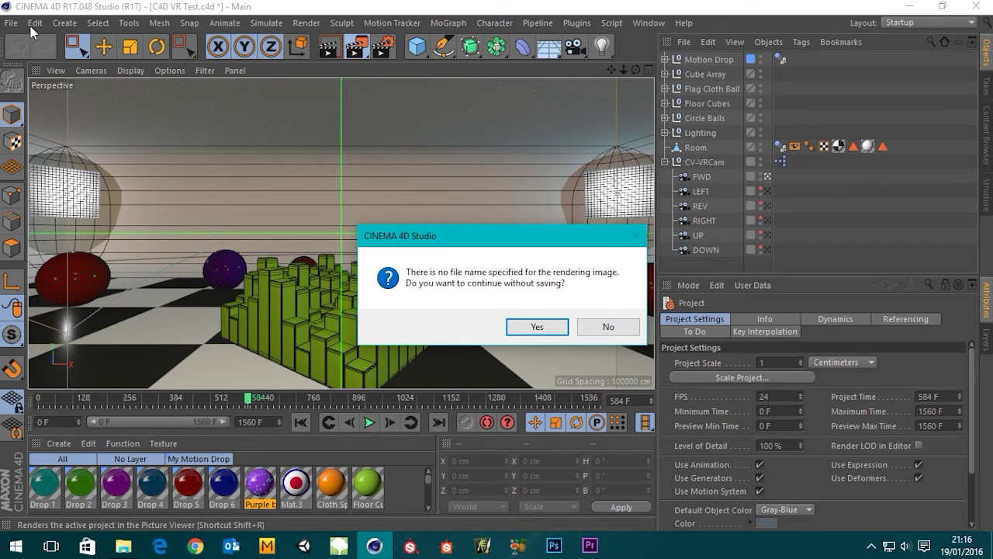
{"action": "left_click", "coordinate": [537, 327]}
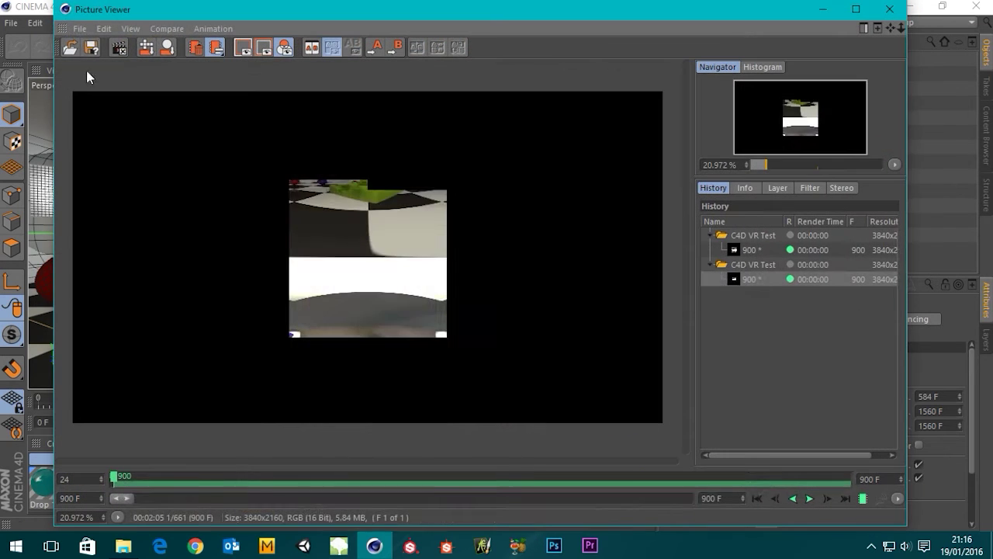
{"action": "left_click", "coordinate": [34, 23]}
{"action": "left_click", "coordinate": [101, 257]}
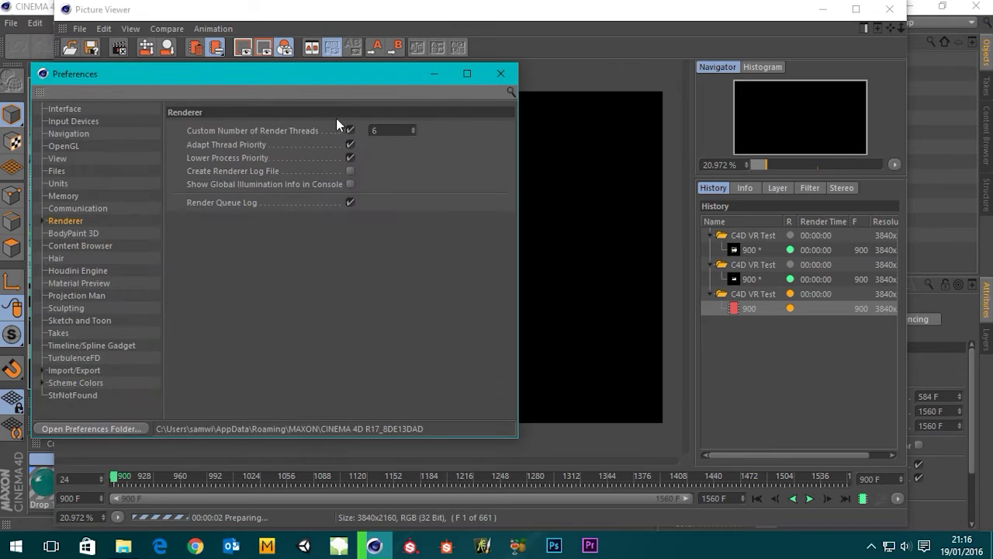
{"action": "left_click", "coordinate": [500, 73]}
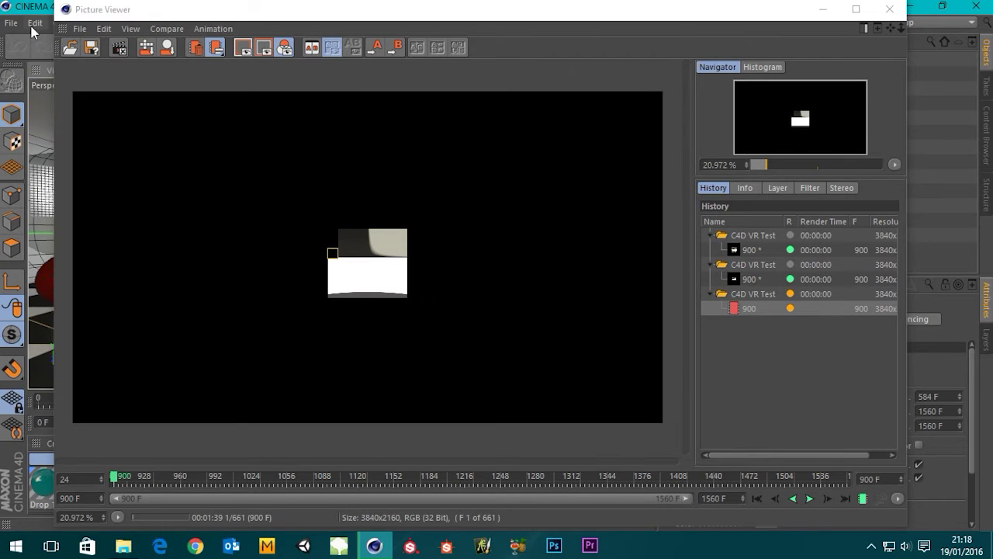
{"action": "left_click", "coordinate": [35, 23]}
{"action": "left_click", "coordinate": [74, 256]}
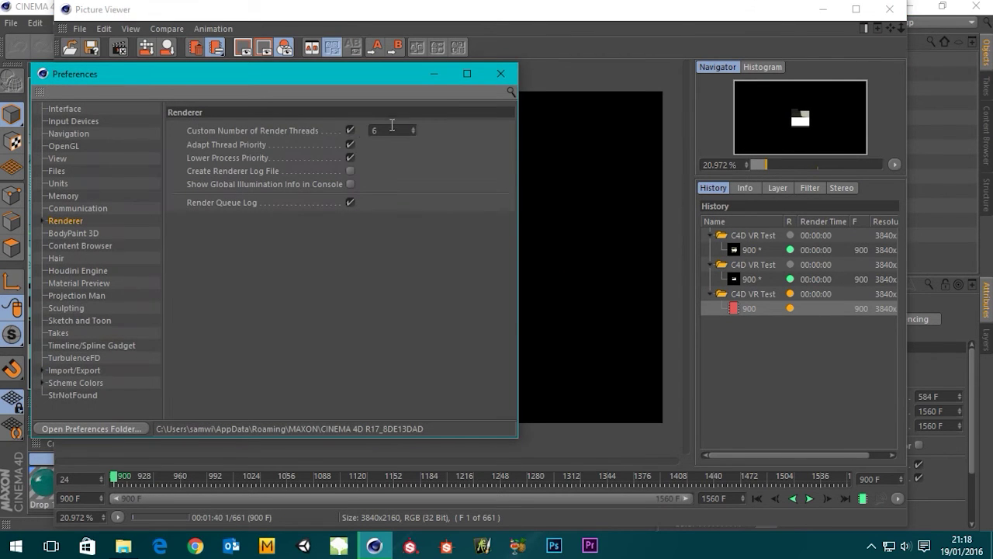
{"action": "left_click", "coordinate": [502, 73]}
Show Task Manager's CPU performance graph beside the render, reading about 61% utilisation
{"action": "right_click", "coordinate": [686, 546]}
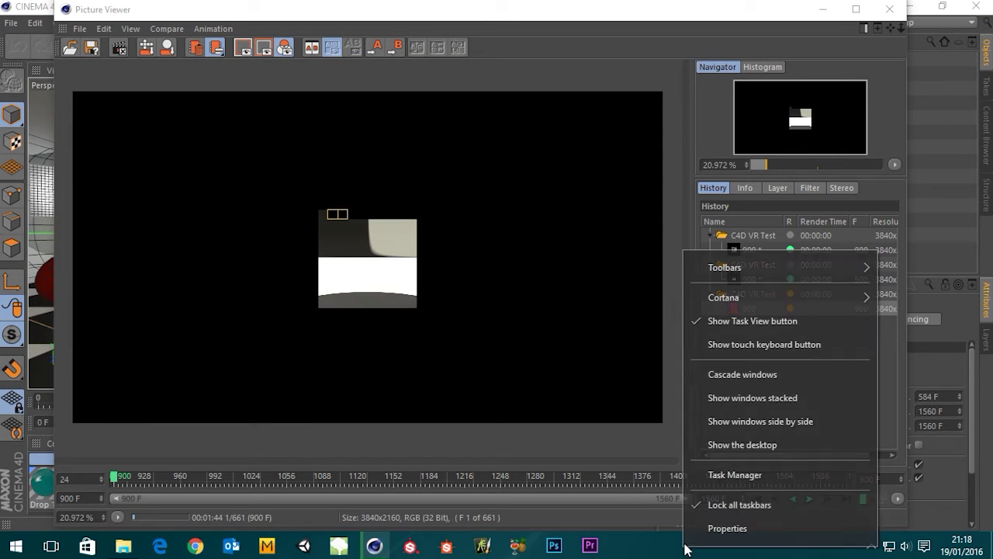
{"action": "left_click", "coordinate": [721, 477]}
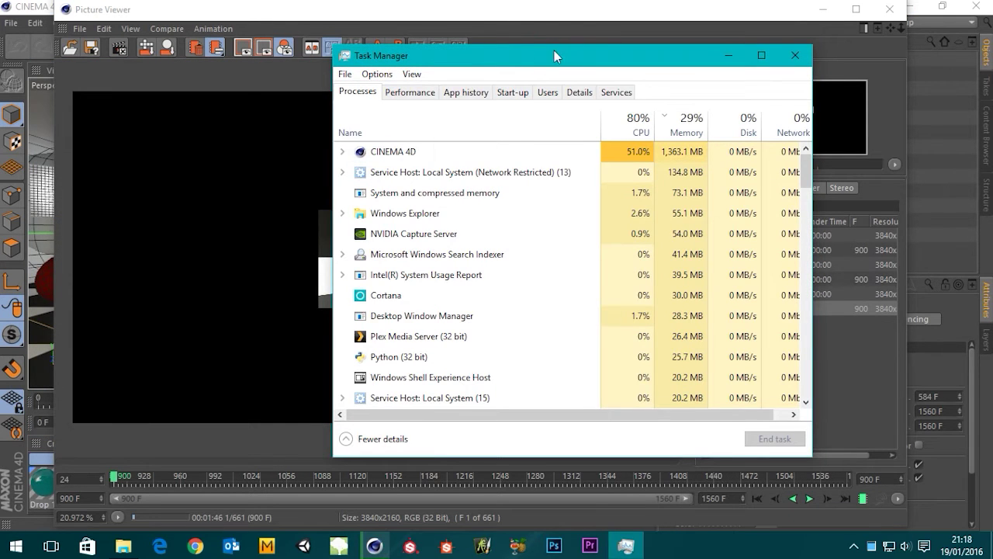
{"action": "left_click", "coordinate": [410, 93]}
{"action": "left_click_drag", "start_coordinate": [591, 62], "coordinate": [530, 89]}
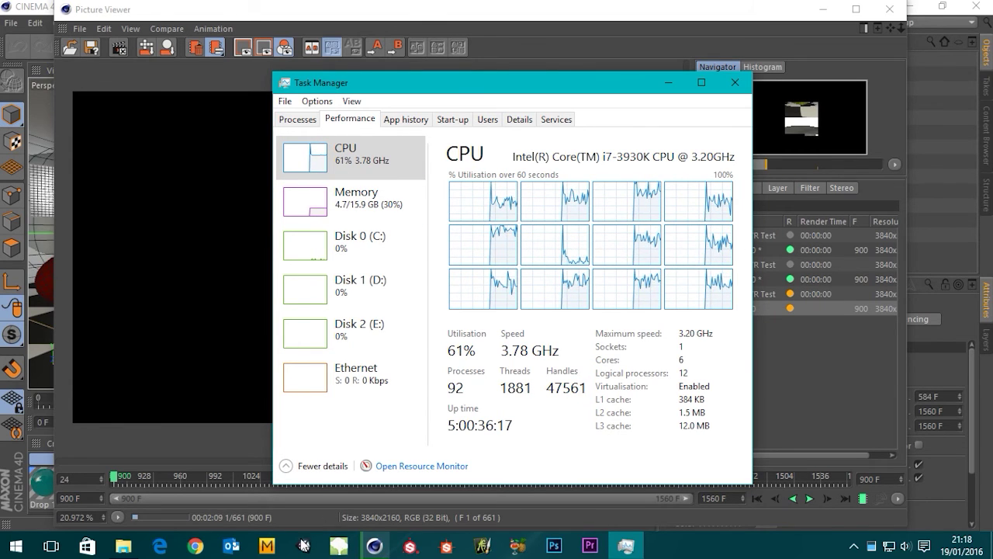
Open a maximized Chrome window on the Digital Meat website
{"action": "left_click", "coordinate": [195, 546]}
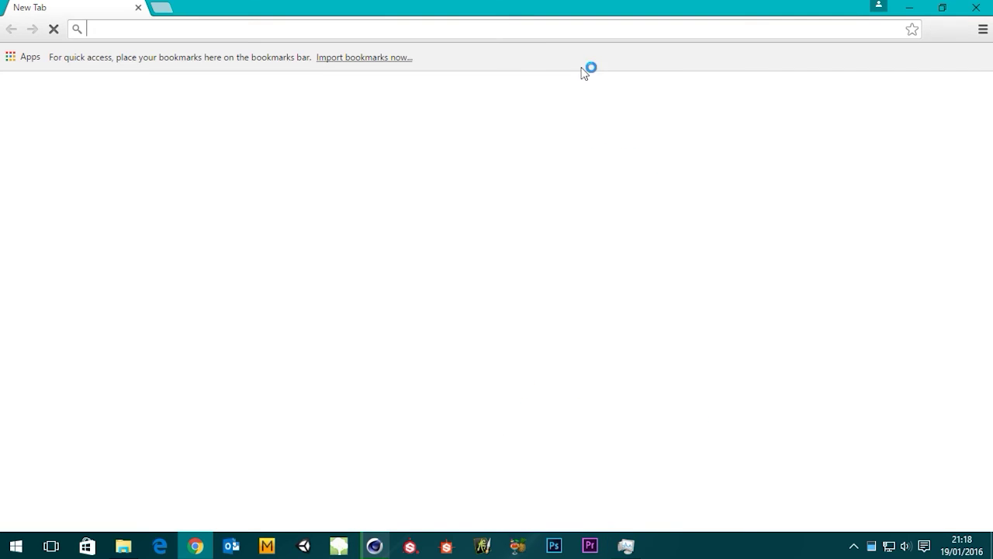
{"action": "left_click_drag", "start_coordinate": [447, 4], "coordinate": [342, 2]}
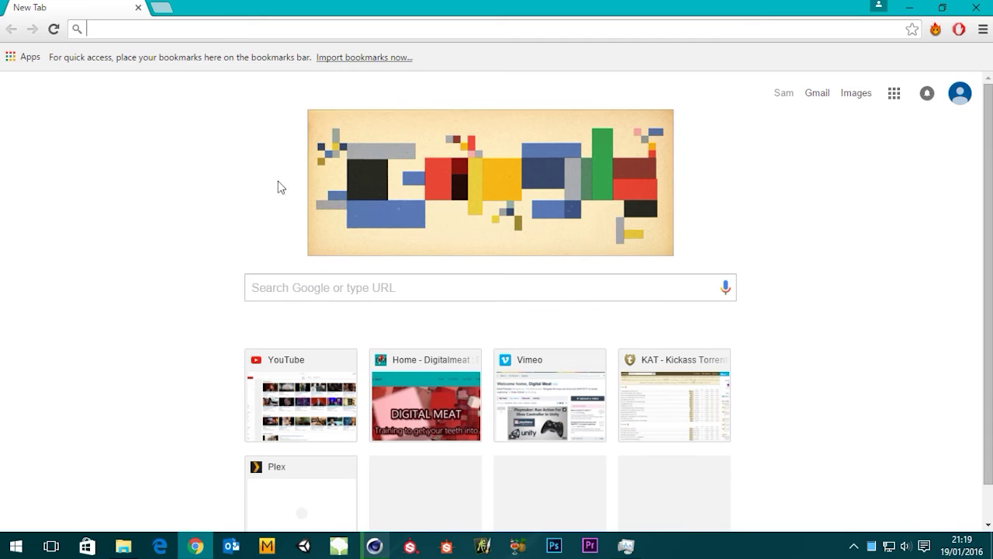
{"action": "left_click", "coordinate": [412, 377]}
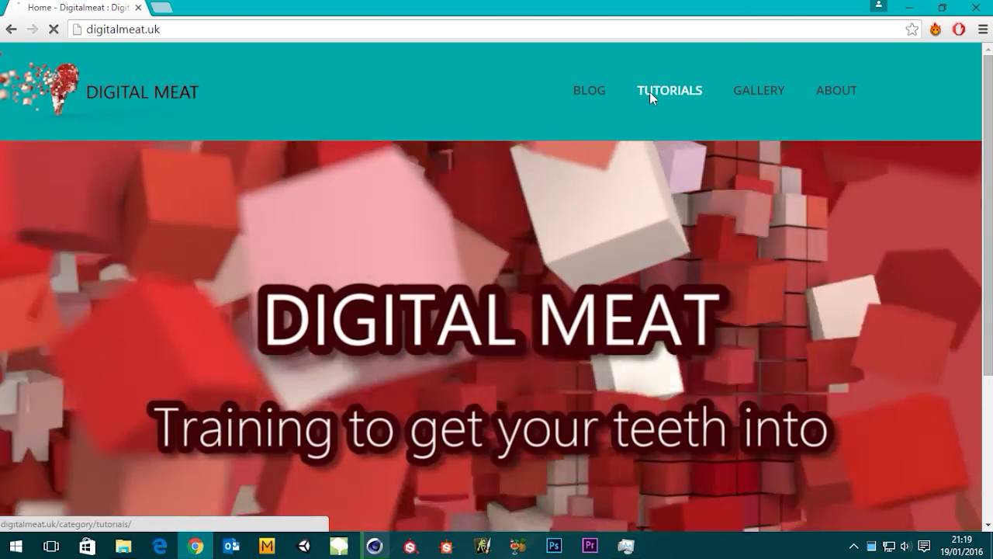
Browse the Digital Meat tutorials archive, then check Task Manager showing 63% CPU
{"action": "left_click", "coordinate": [649, 93]}
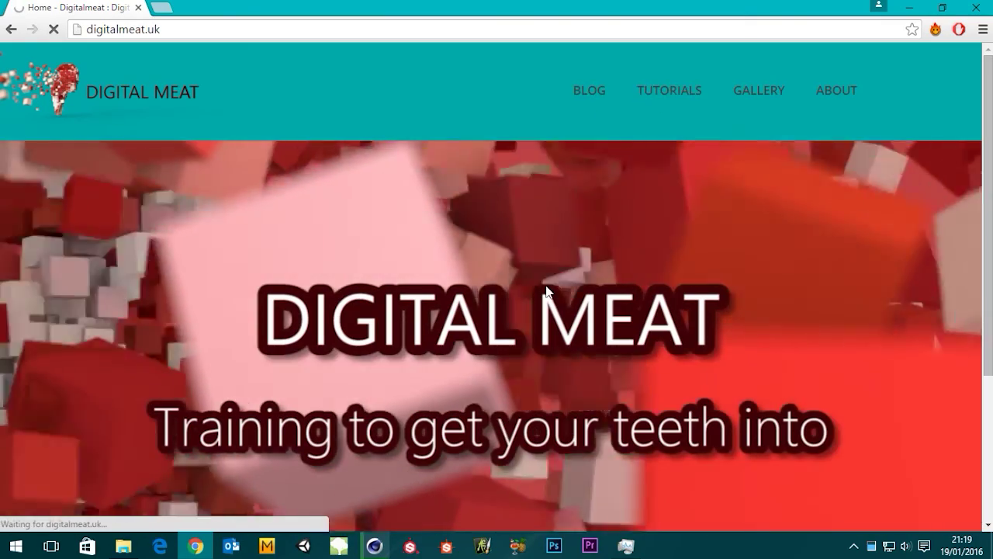
{"action": "scroll", "coordinate": [514, 280], "scroll_direction": "down", "scroll_amount": 5}
{"action": "scroll", "coordinate": [514, 280], "scroll_direction": "up", "scroll_amount": 5}
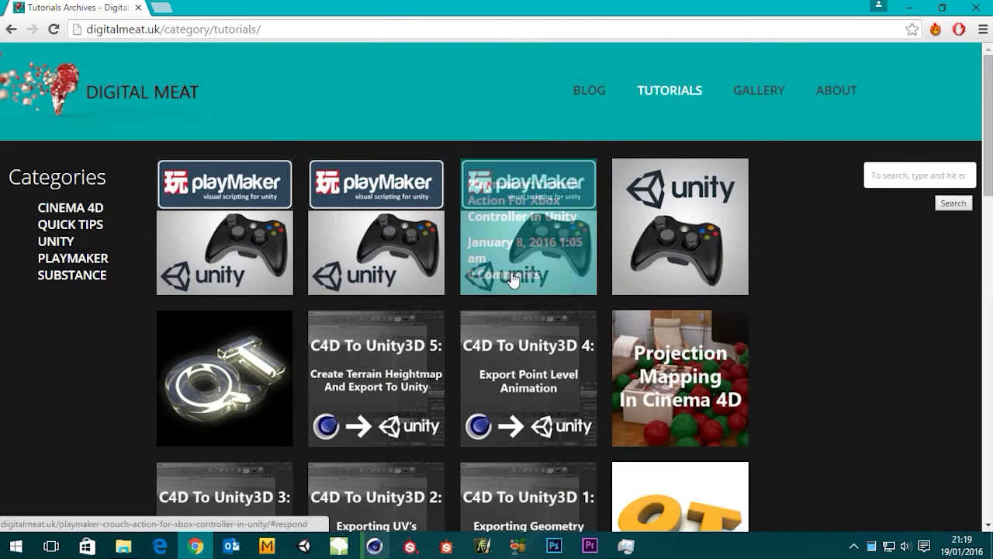
{"action": "scroll", "coordinate": [482, 233], "scroll_direction": "down", "scroll_amount": 2}
{"action": "scroll", "coordinate": [463, 214], "scroll_direction": "up", "scroll_amount": 2}
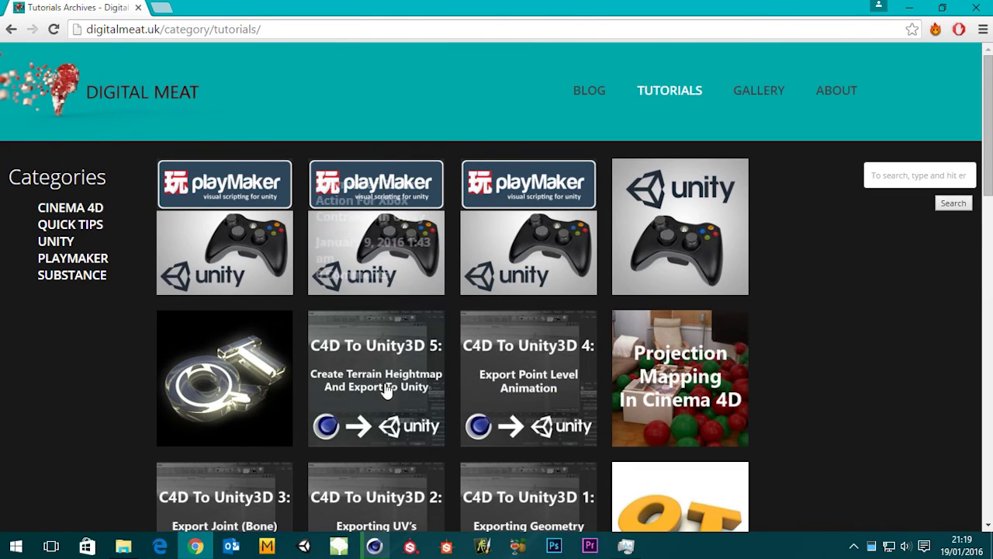
{"action": "left_click", "coordinate": [625, 546]}
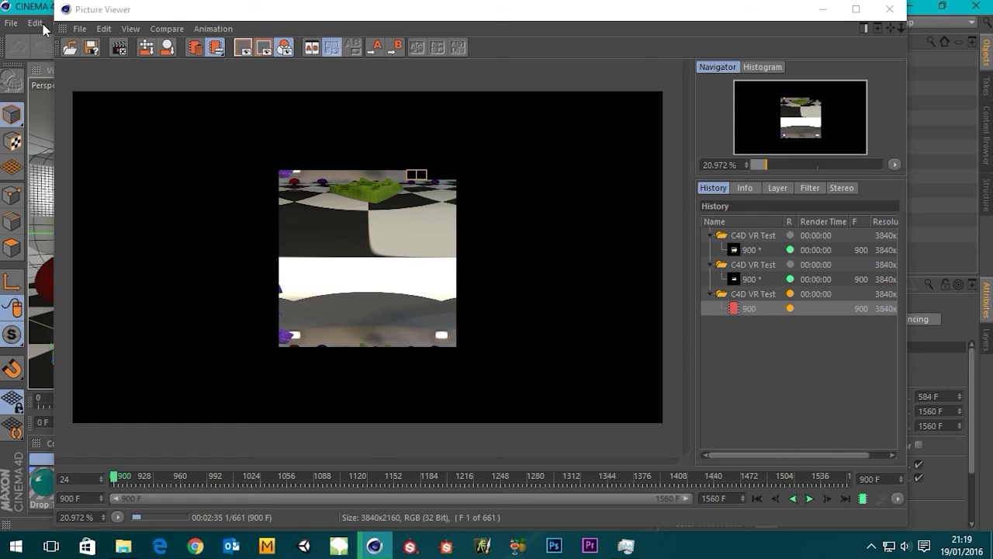
Recheck the 6-thread setting on the Renderer preferences page and return to the Picture Viewer
{"action": "left_click", "coordinate": [36, 24]}
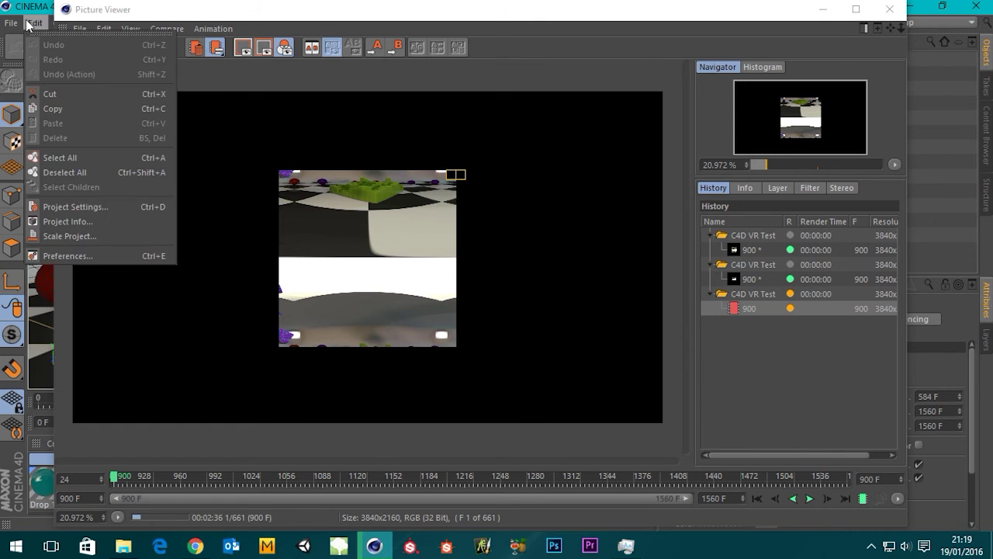
{"action": "left_click", "coordinate": [66, 256]}
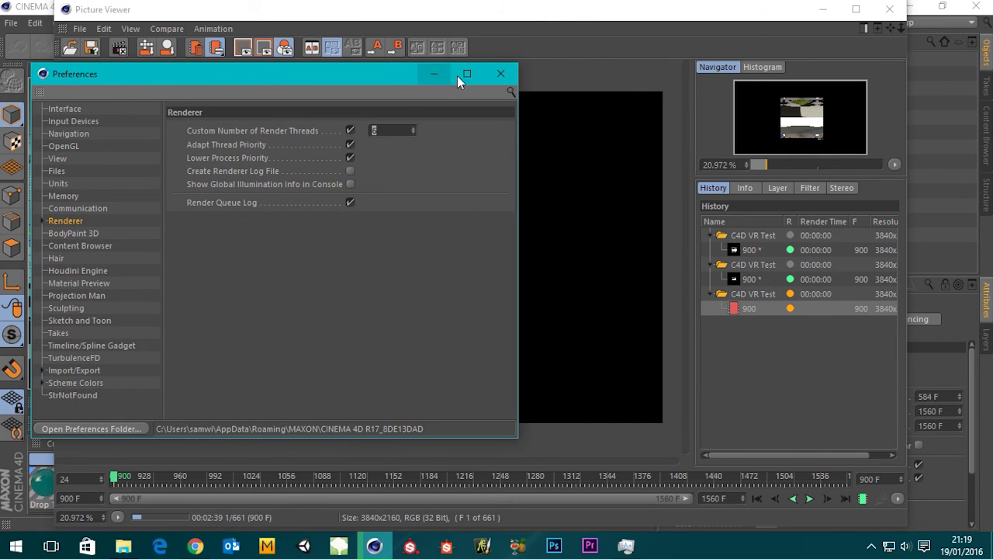
{"action": "left_click", "coordinate": [498, 74]}
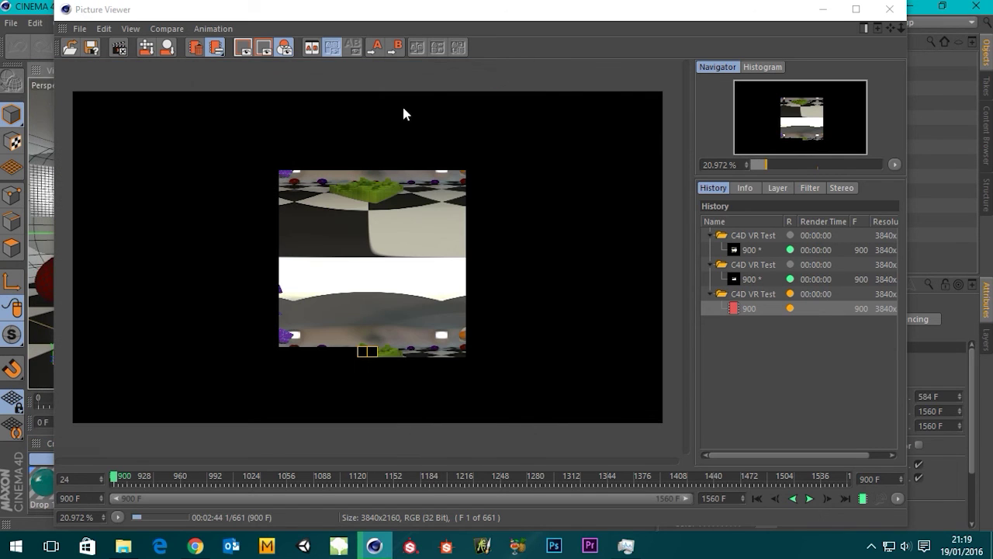